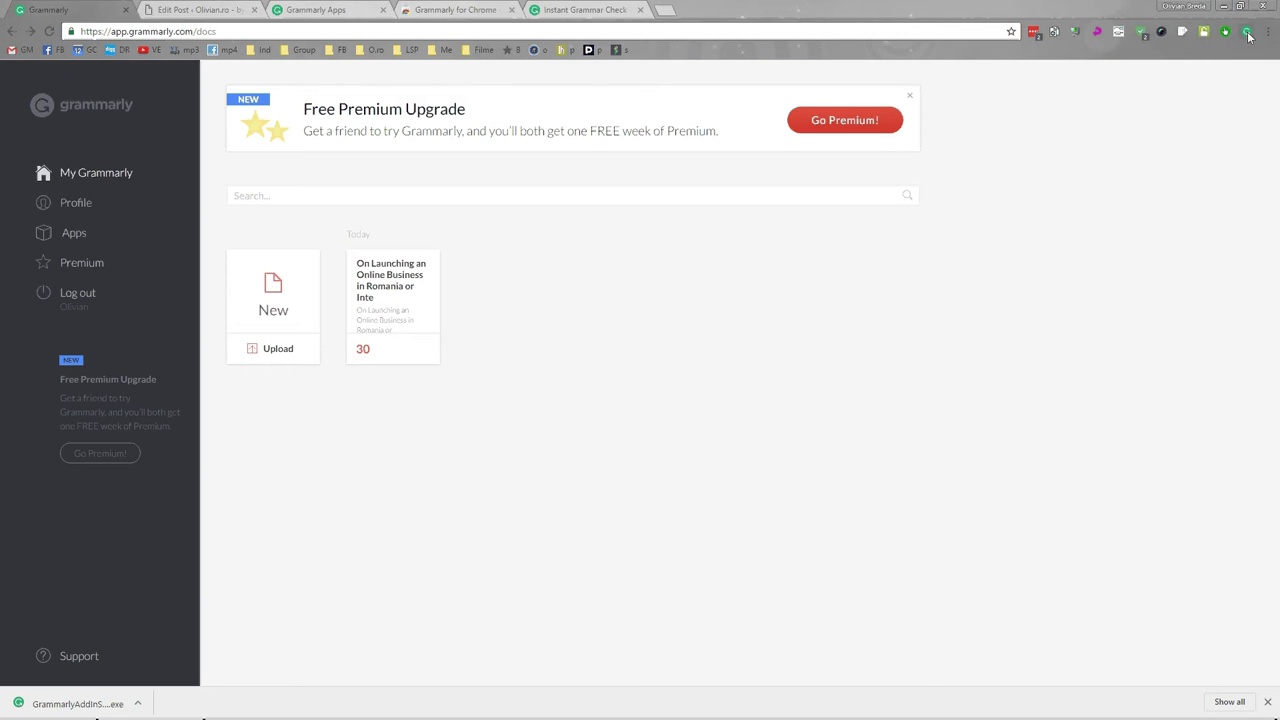
Go from Grammarly's Apps page to the Grammarly for MS Office download page.
click(1248, 35)
click(891, 260)
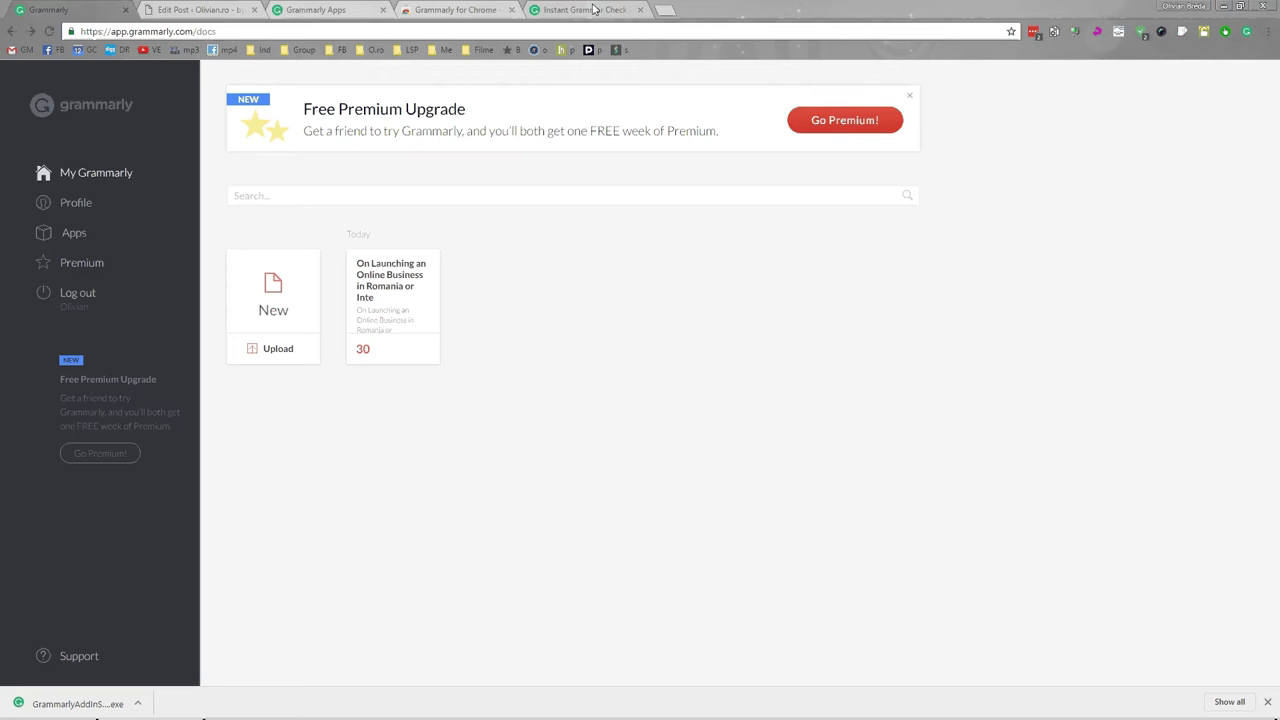
click(365, 10)
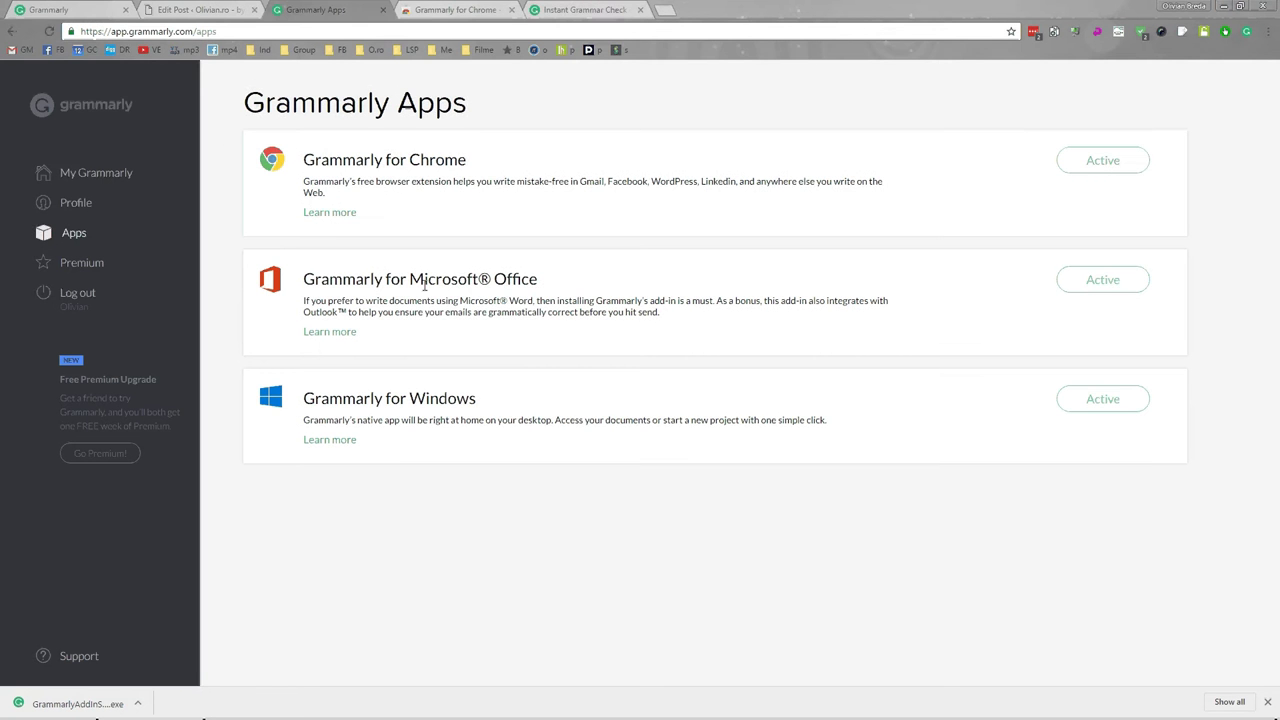
click(590, 7)
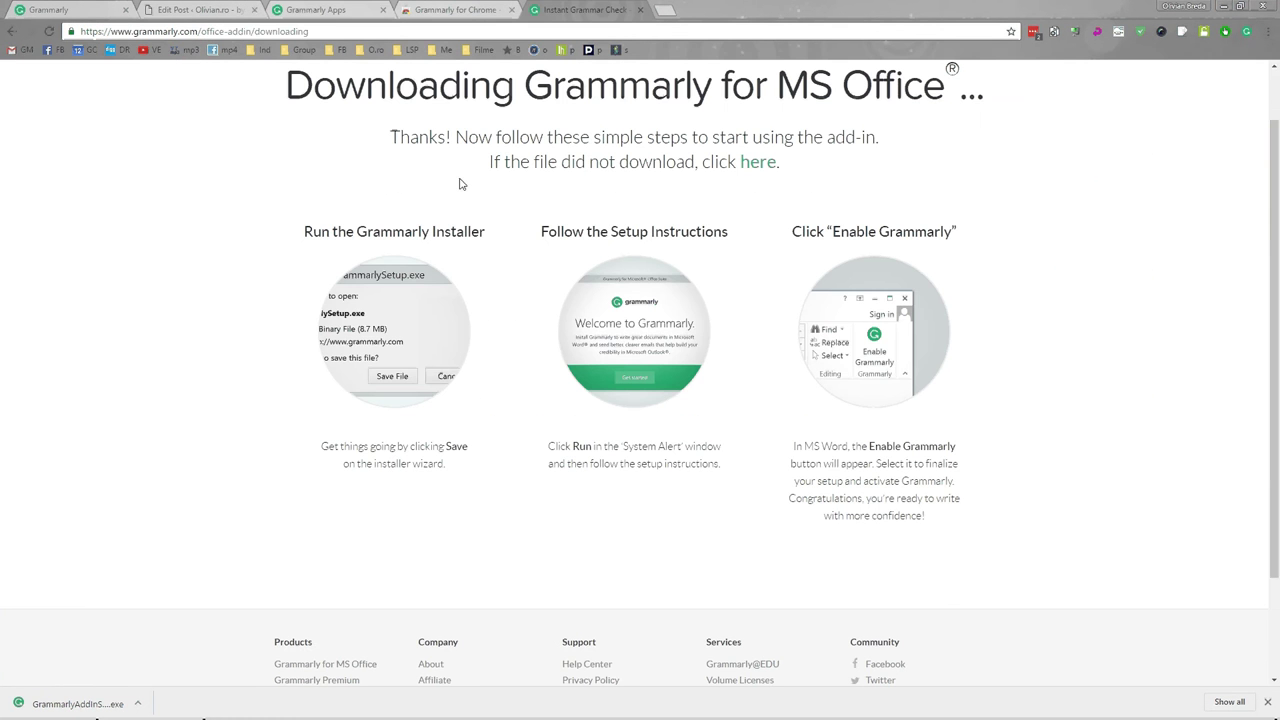
Run the Grammarly Office installer with Outlook unchecked, skip login and finish setup.
click(90, 704)
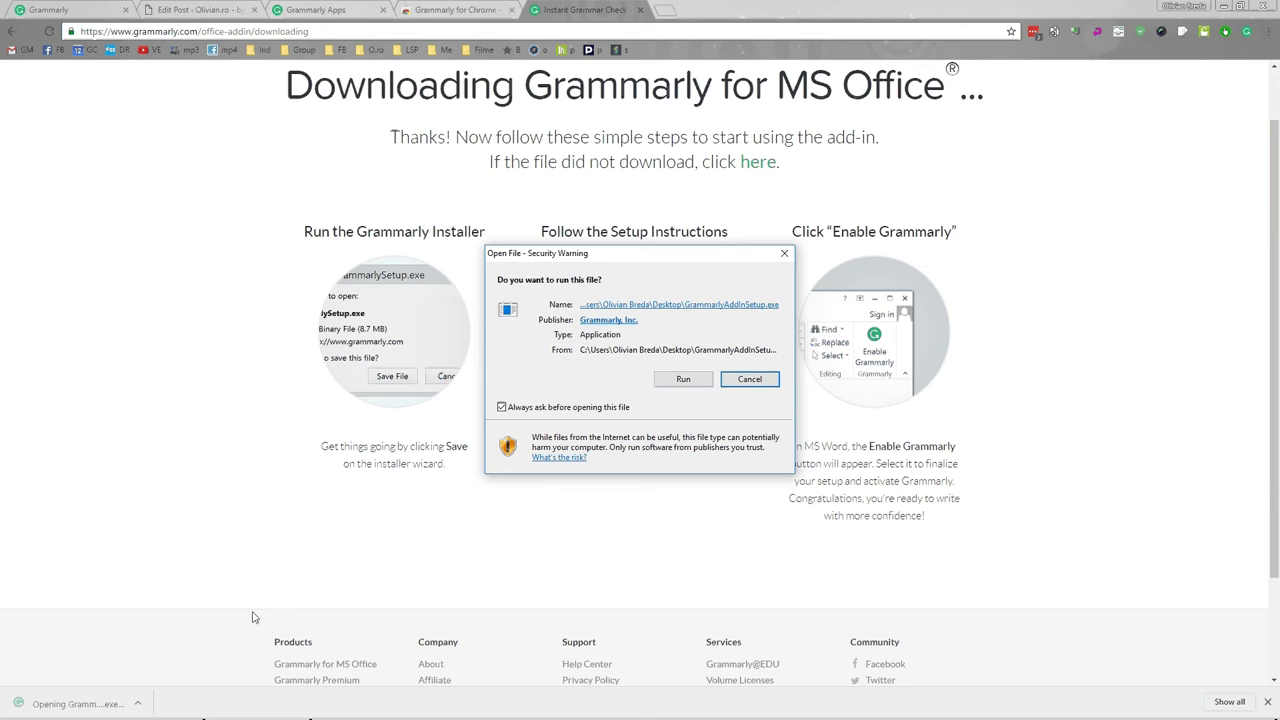
click(684, 379)
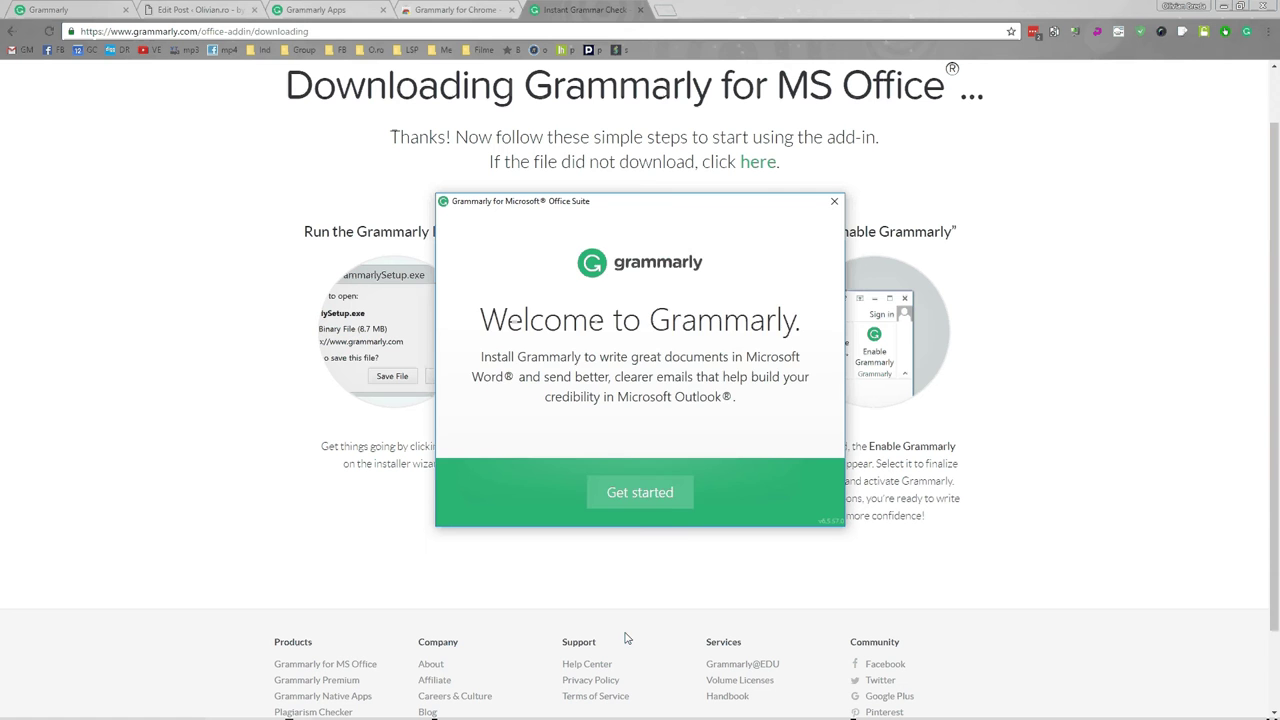
click(664, 491)
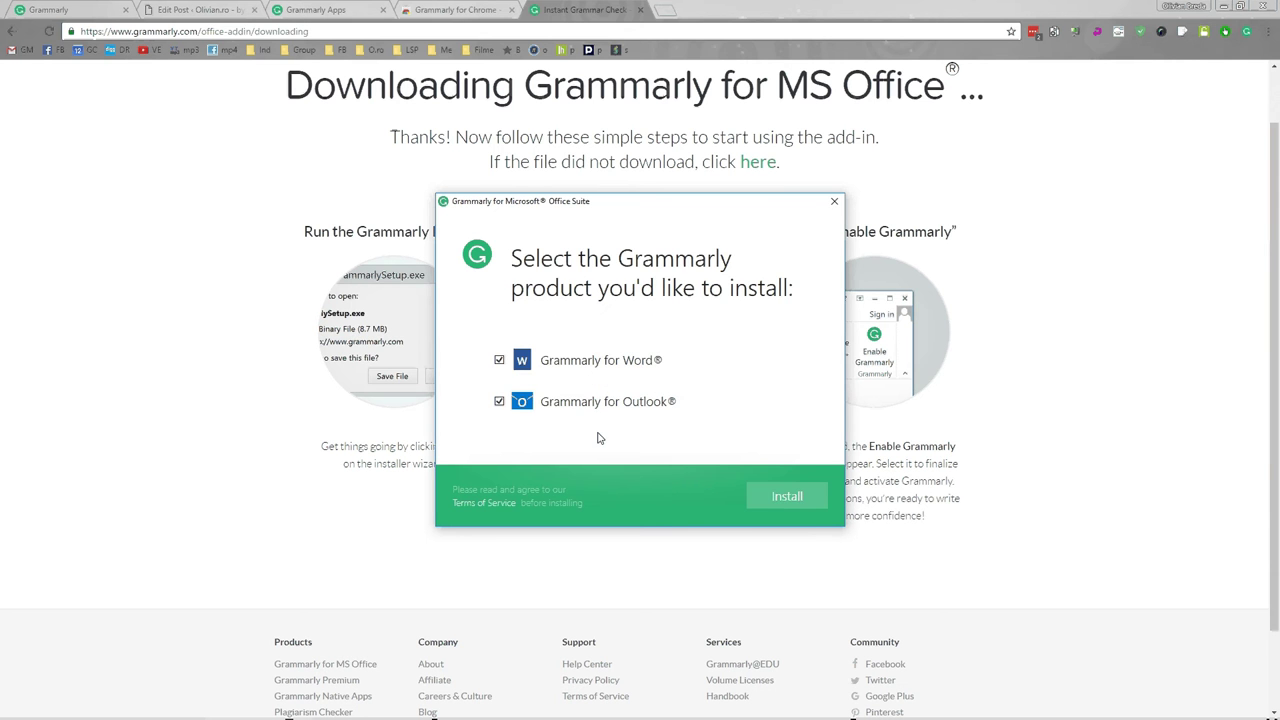
click(500, 401)
click(786, 497)
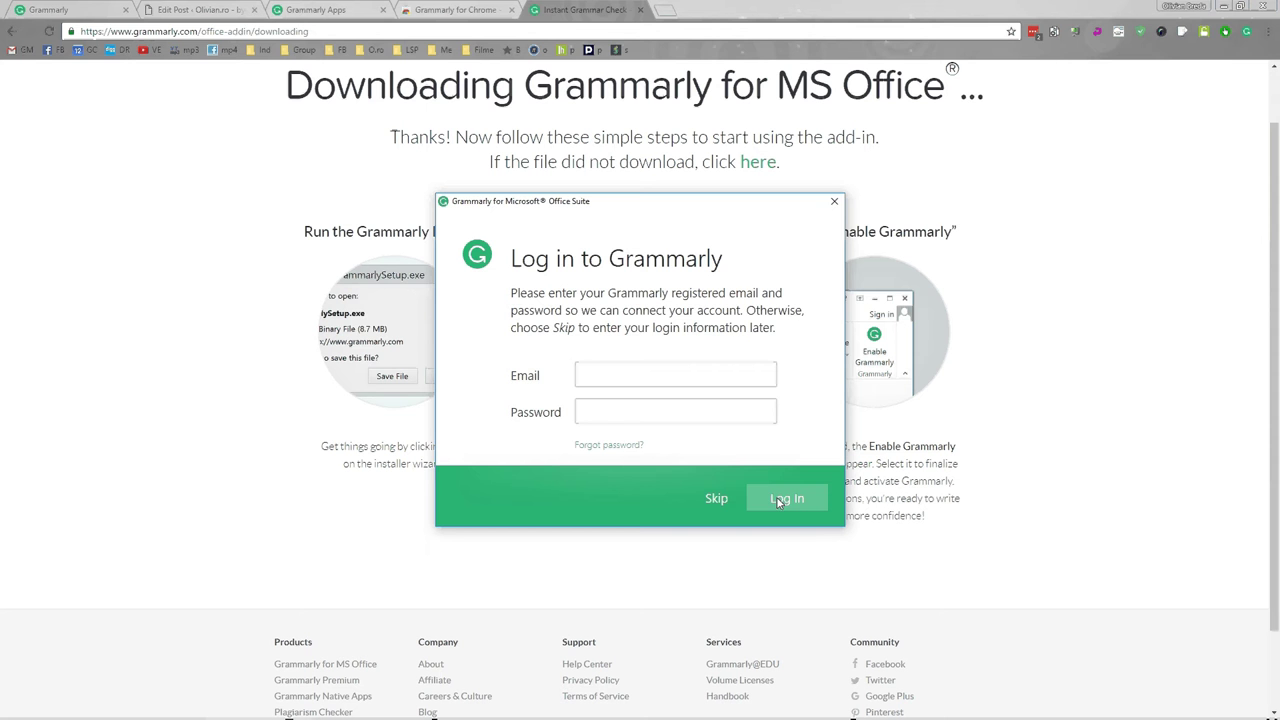
click(720, 498)
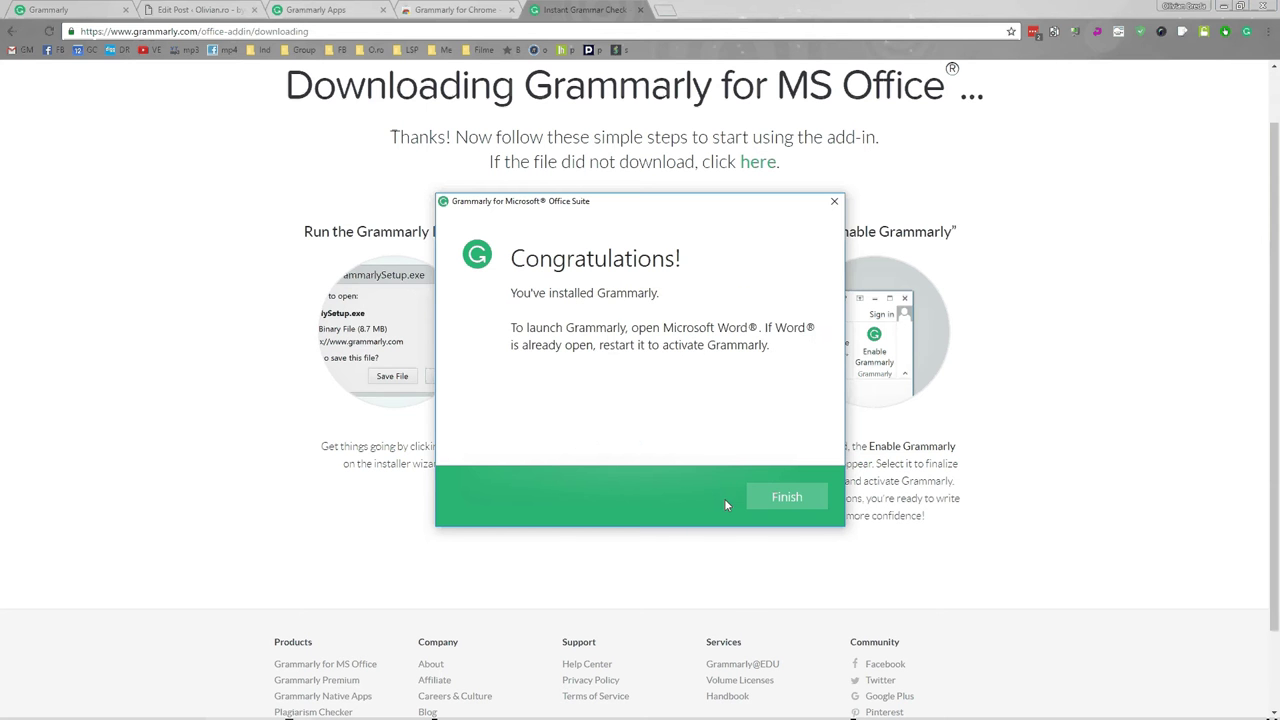
click(790, 497)
Launch Word 2016 and show its Grammarly tab.
key(alt+space)
text(wor)
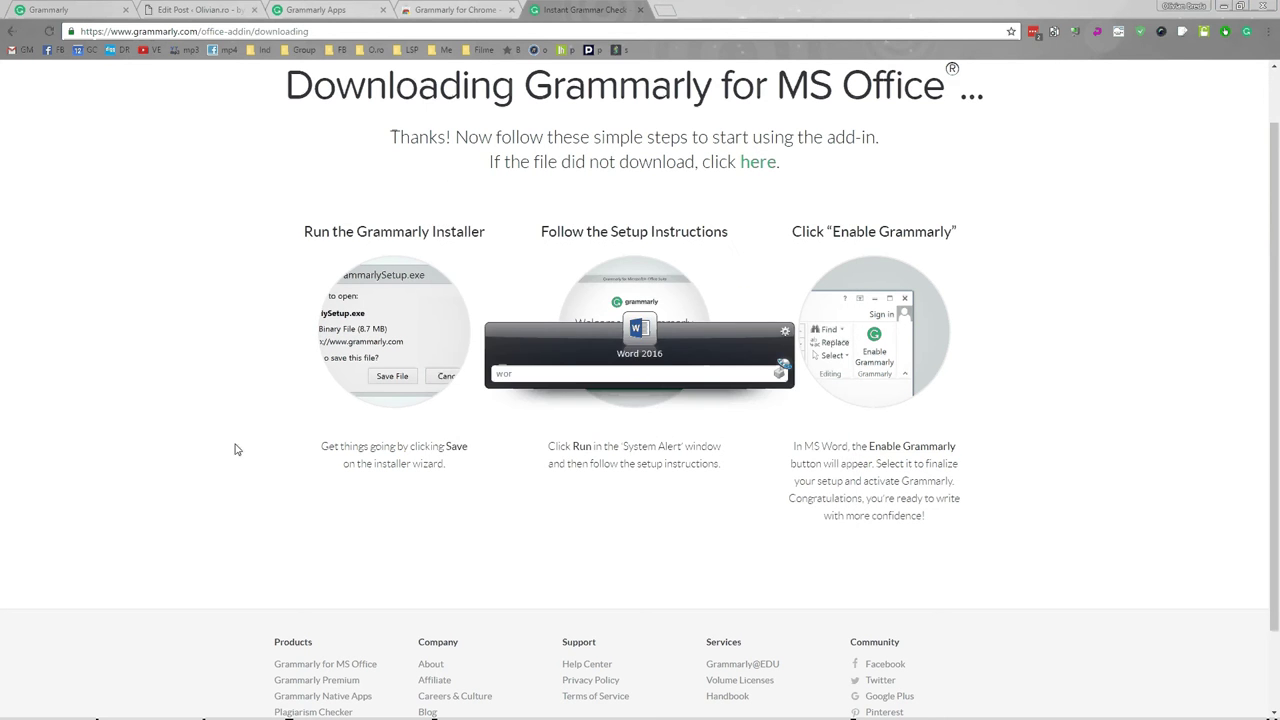
key(Return)
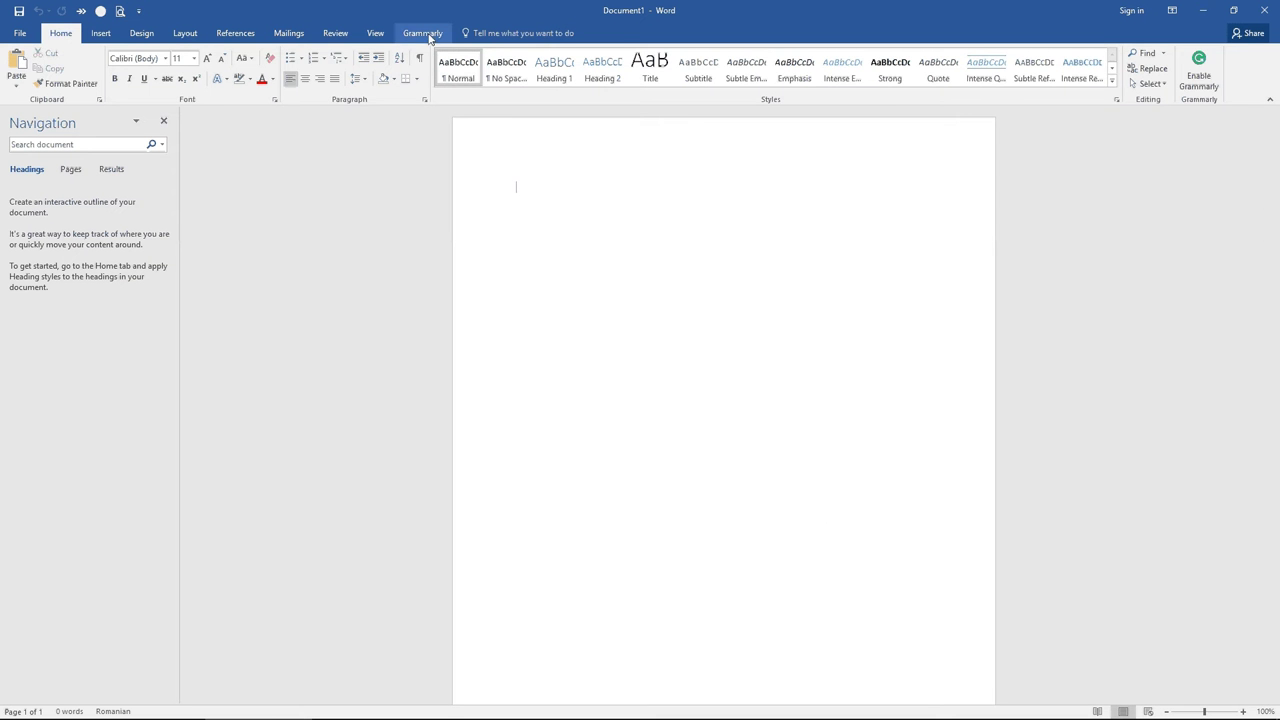
click(428, 37)
Copy the entire WordPress post from Chrome and paste it into Document1.
key(alt+Tab)
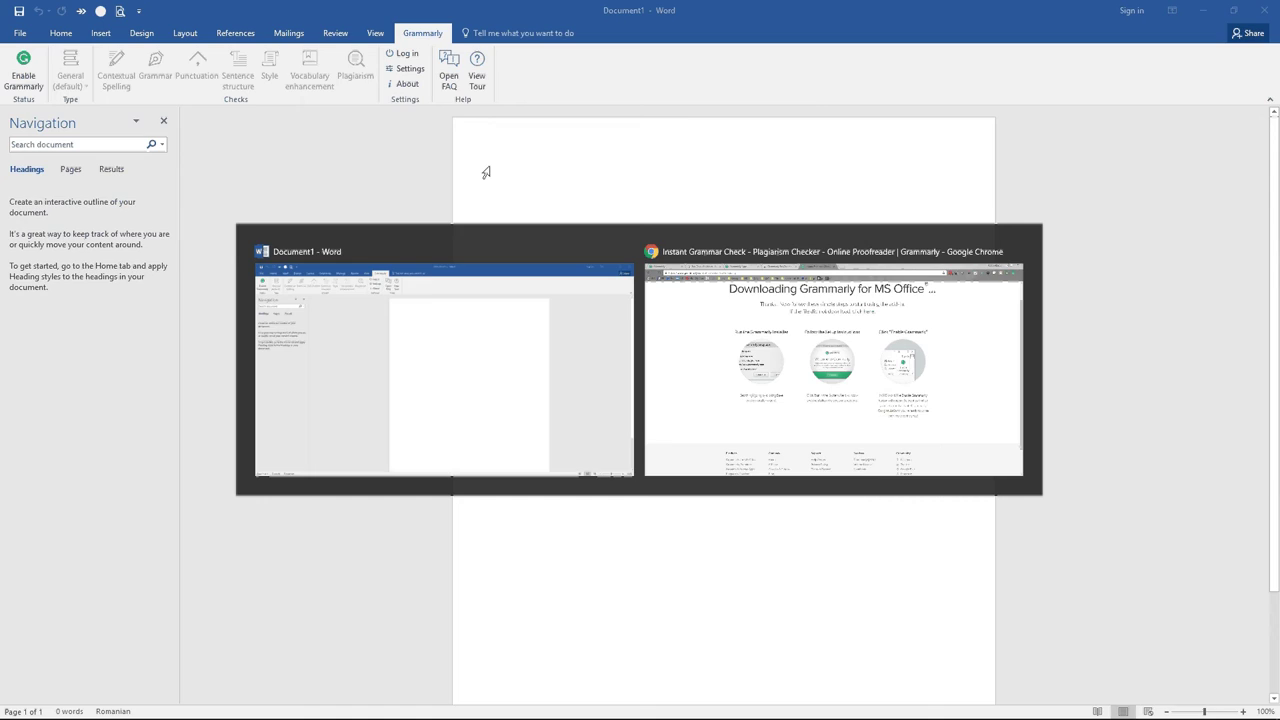
click(382, 7)
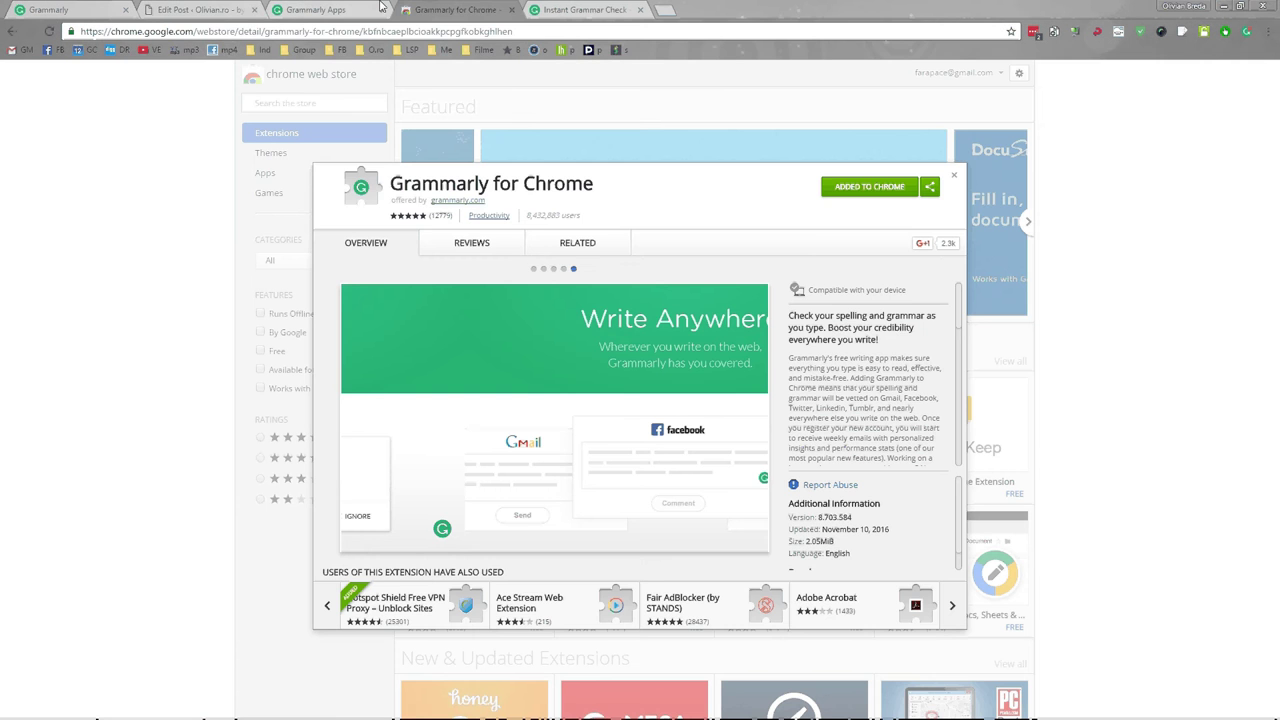
key(ctrl+shift+Tab)
key(ctrl+shift+Tab)
key(ctrl+a)
key(ctrl+c)
key(alt+Tab)
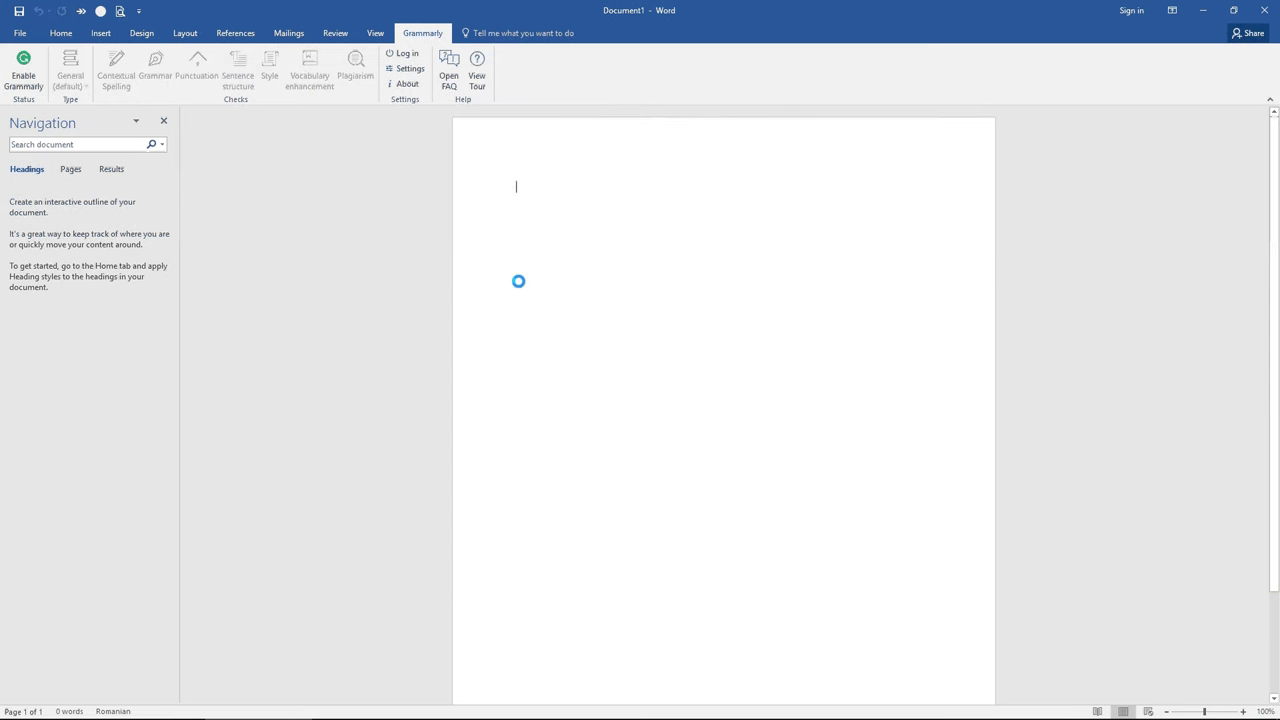
key(ctrl+v)
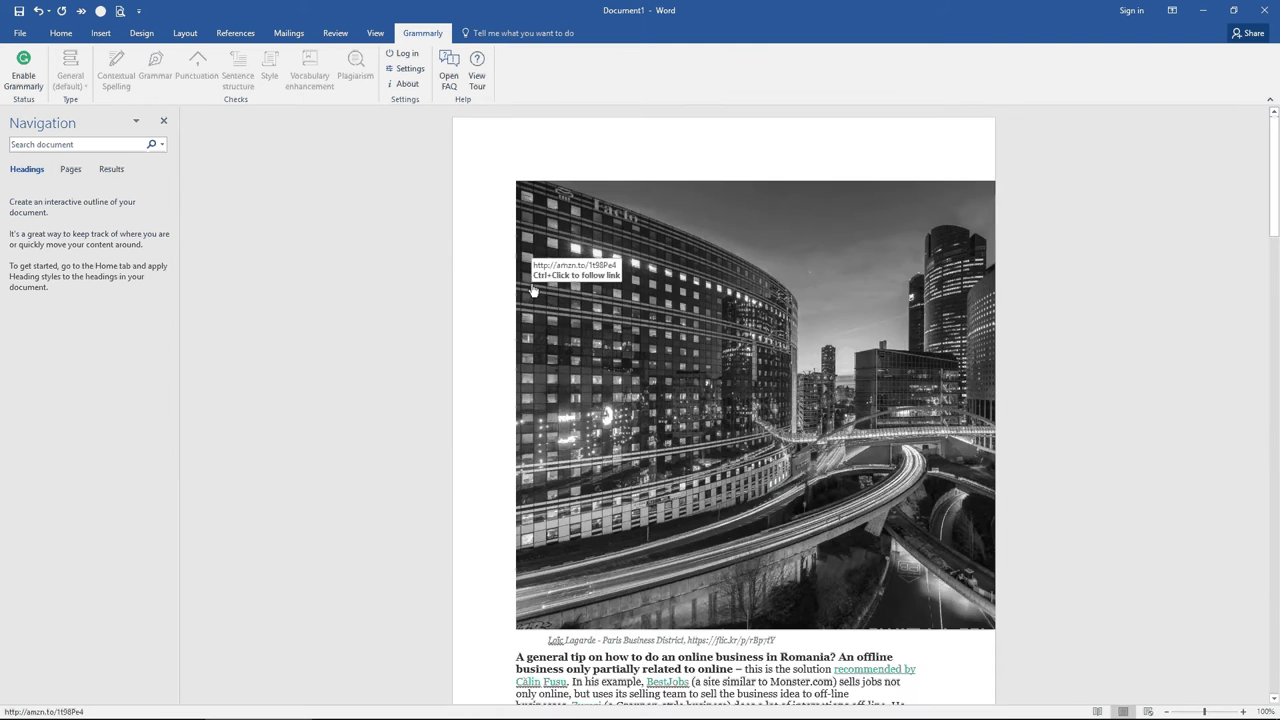
scroll(668, 343, down, 15)
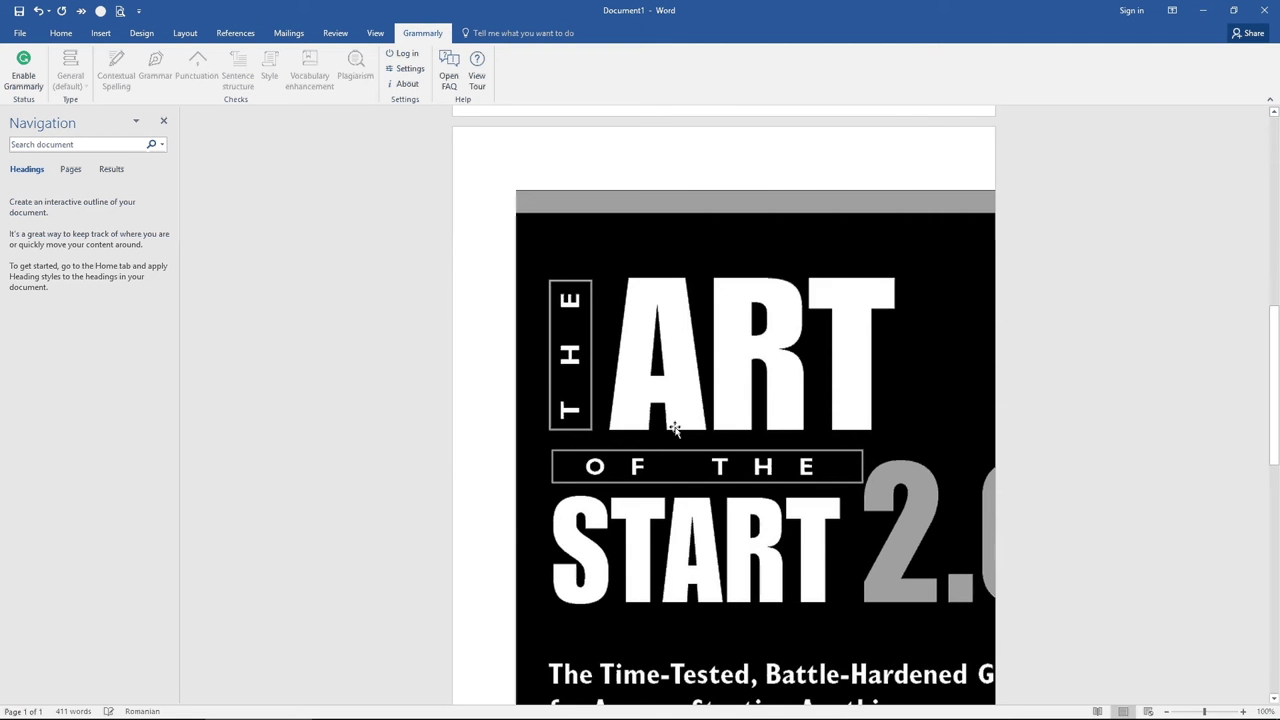
scroll(686, 404, up, 3)
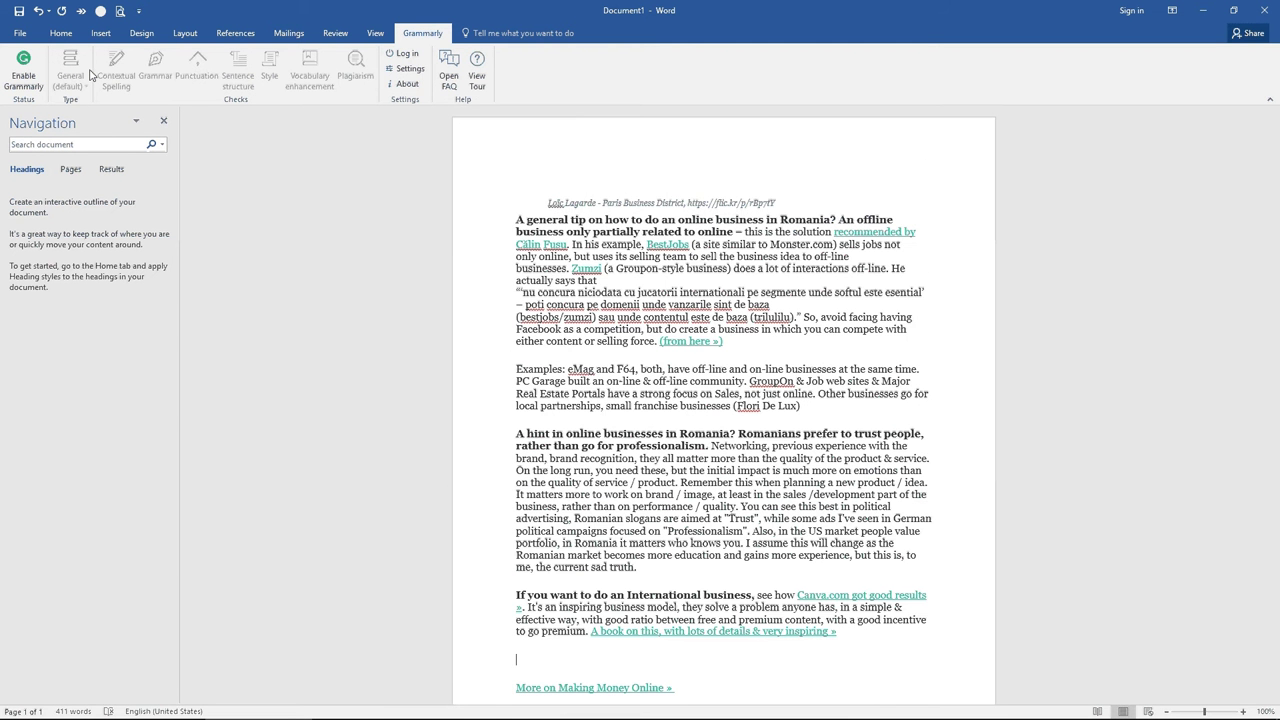
Enable Grammarly in Word, dismissing and then reopening its login prompt.
click(23, 70)
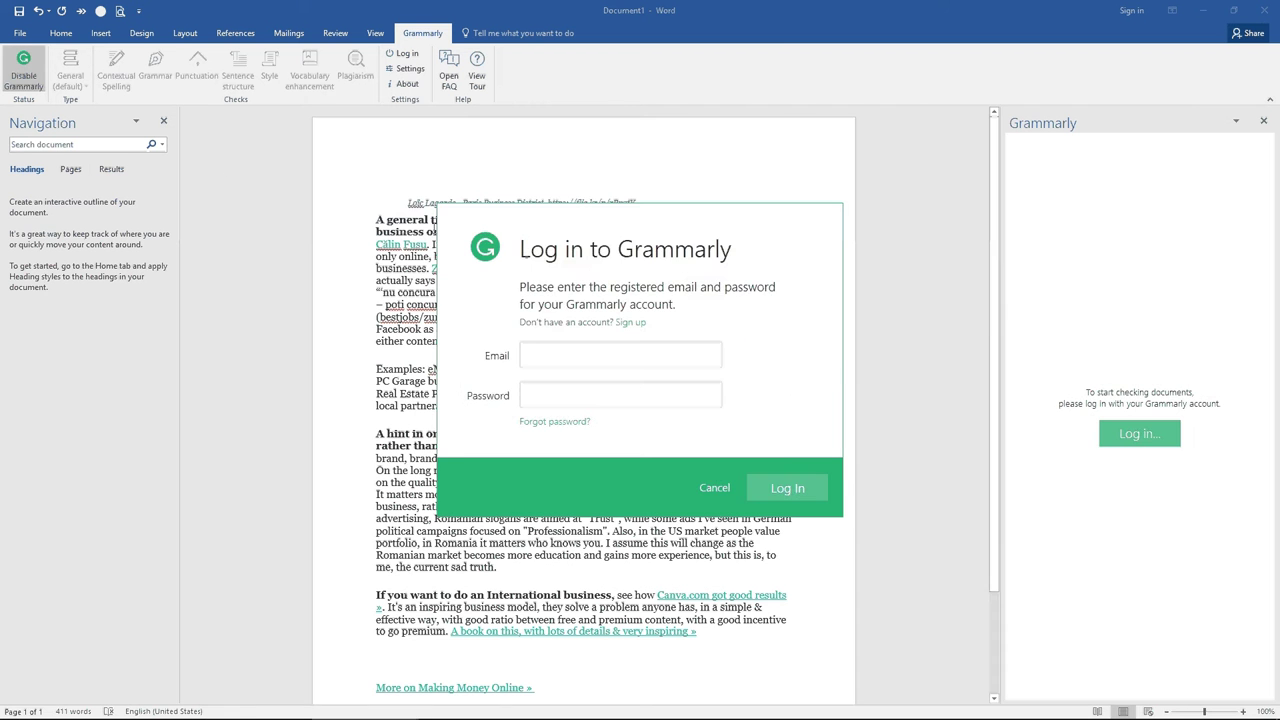
click(716, 486)
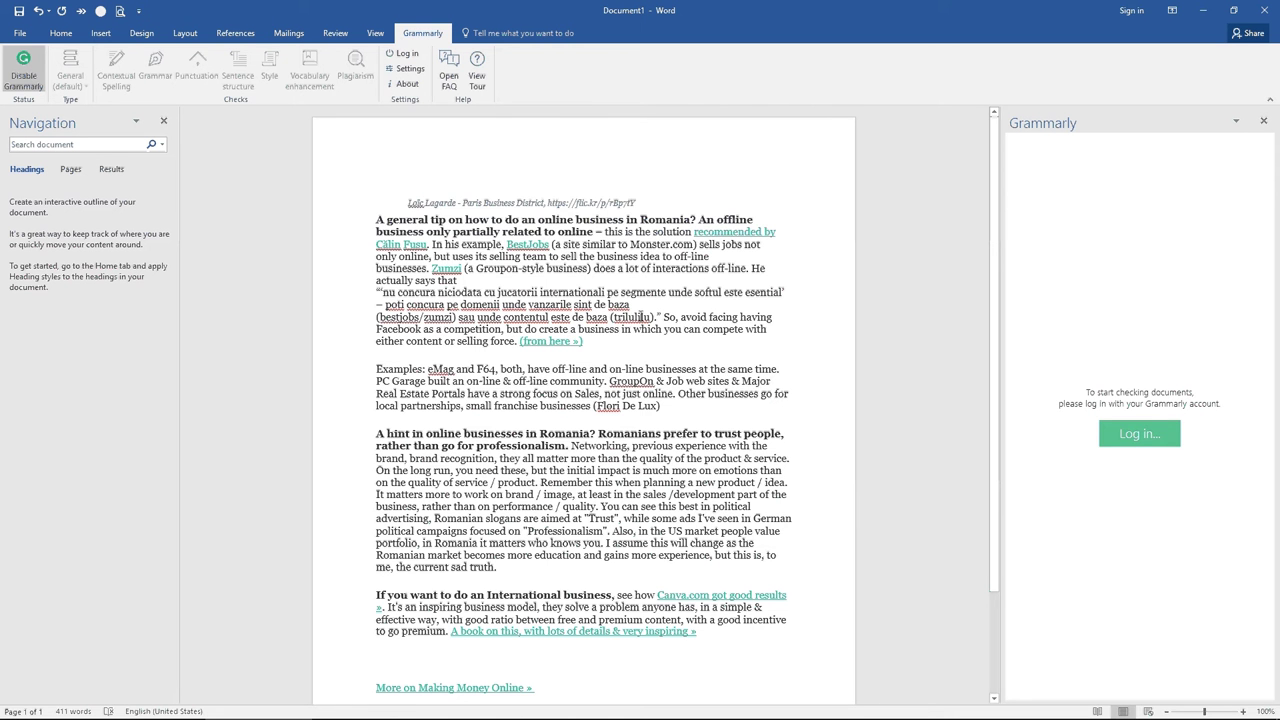
click(1136, 434)
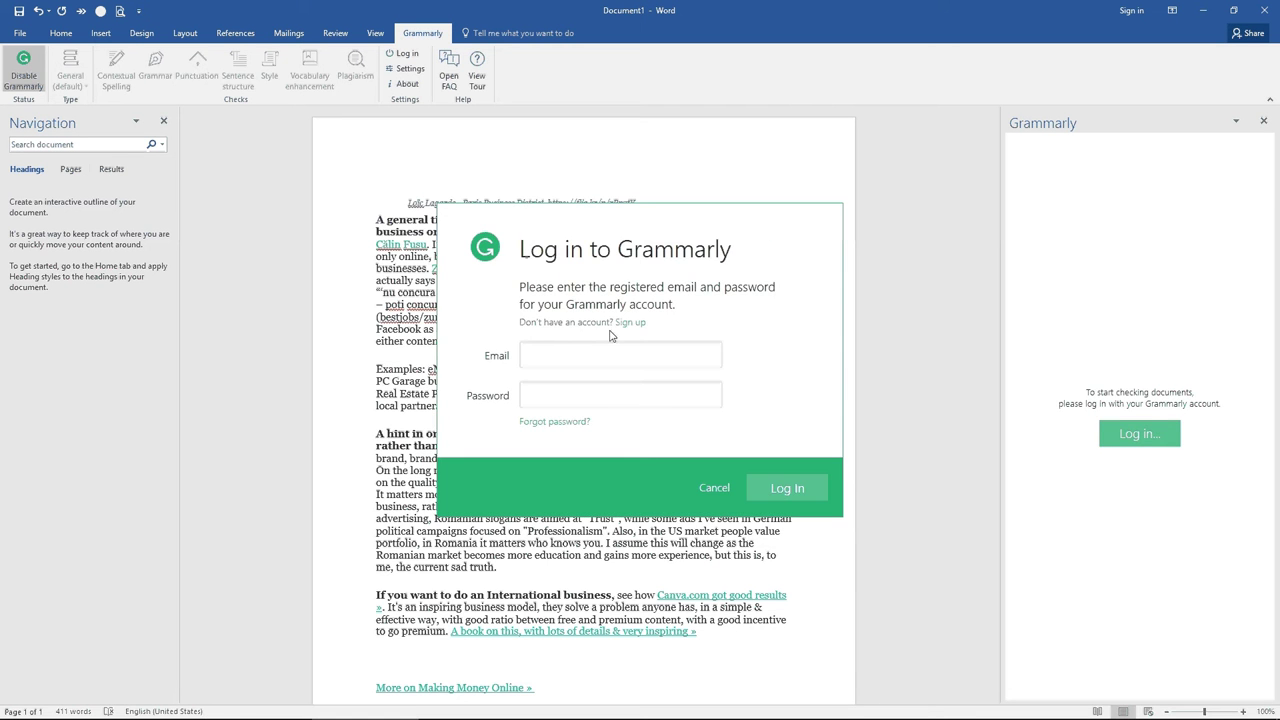
Look up the saved Grammarly login in Chrome's LastPass password manager.
key(alt+Tab)
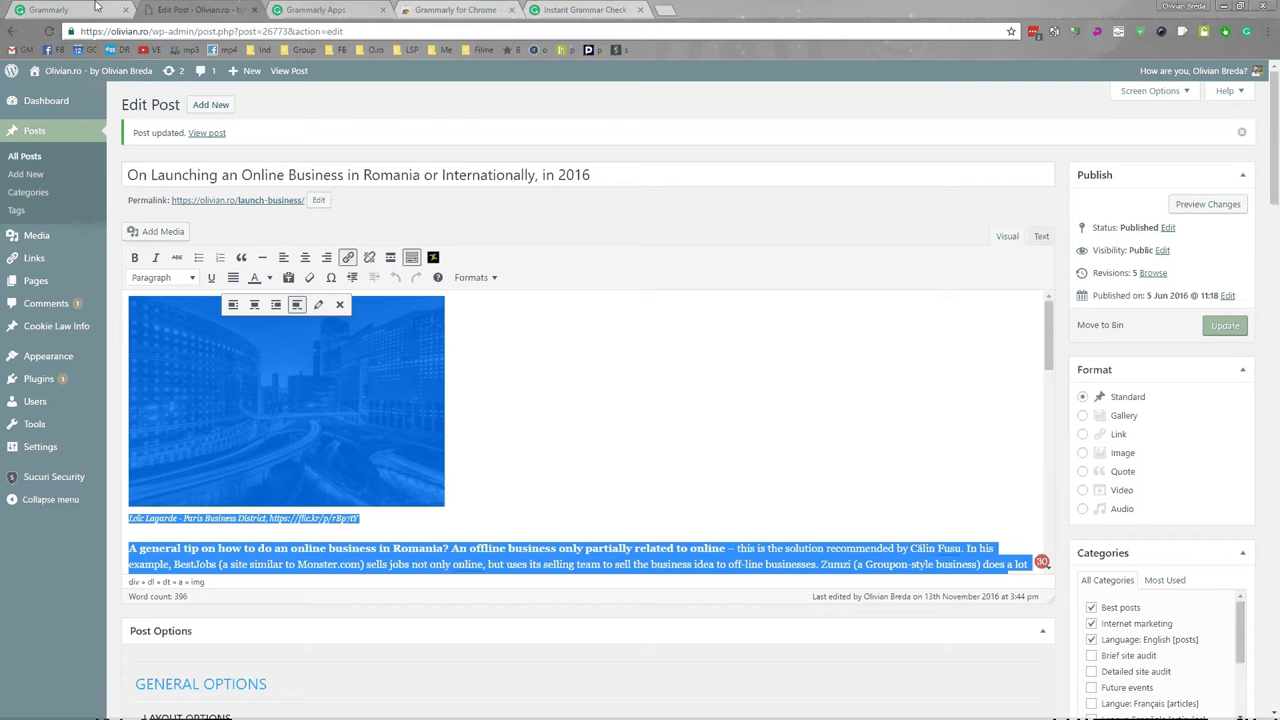
click(96, 7)
click(1034, 32)
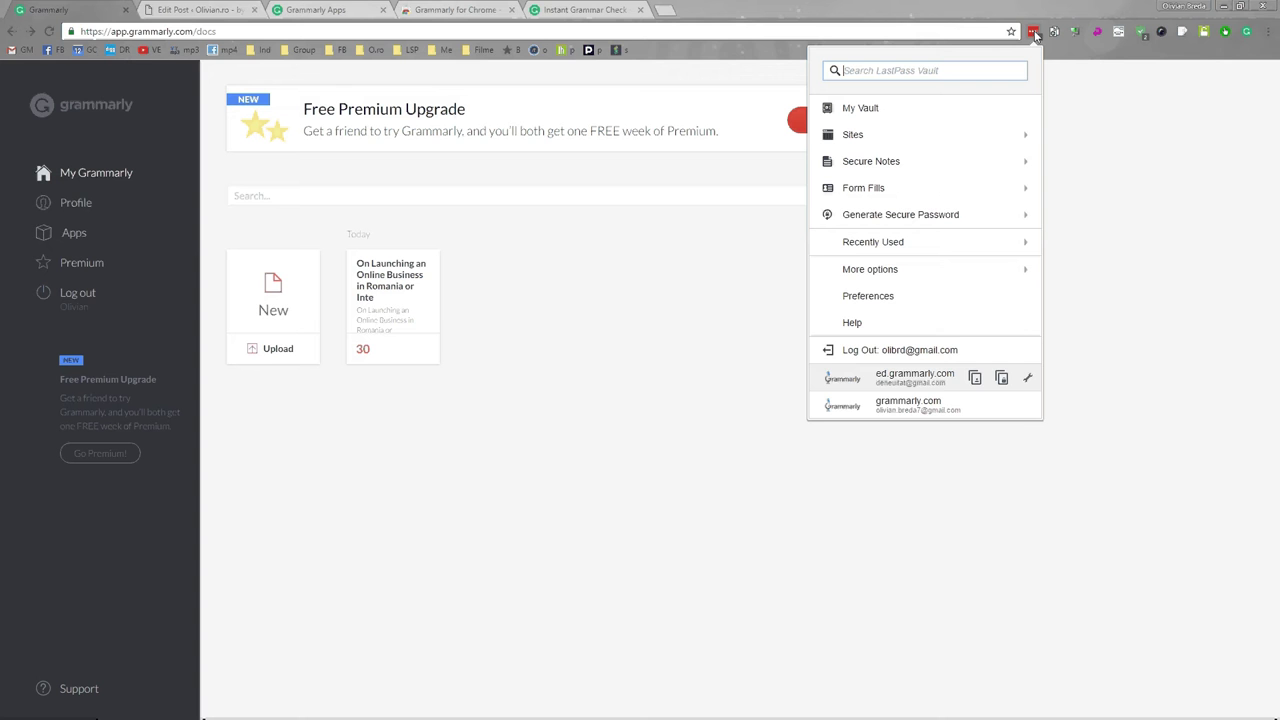
mouse_move(1007, 409)
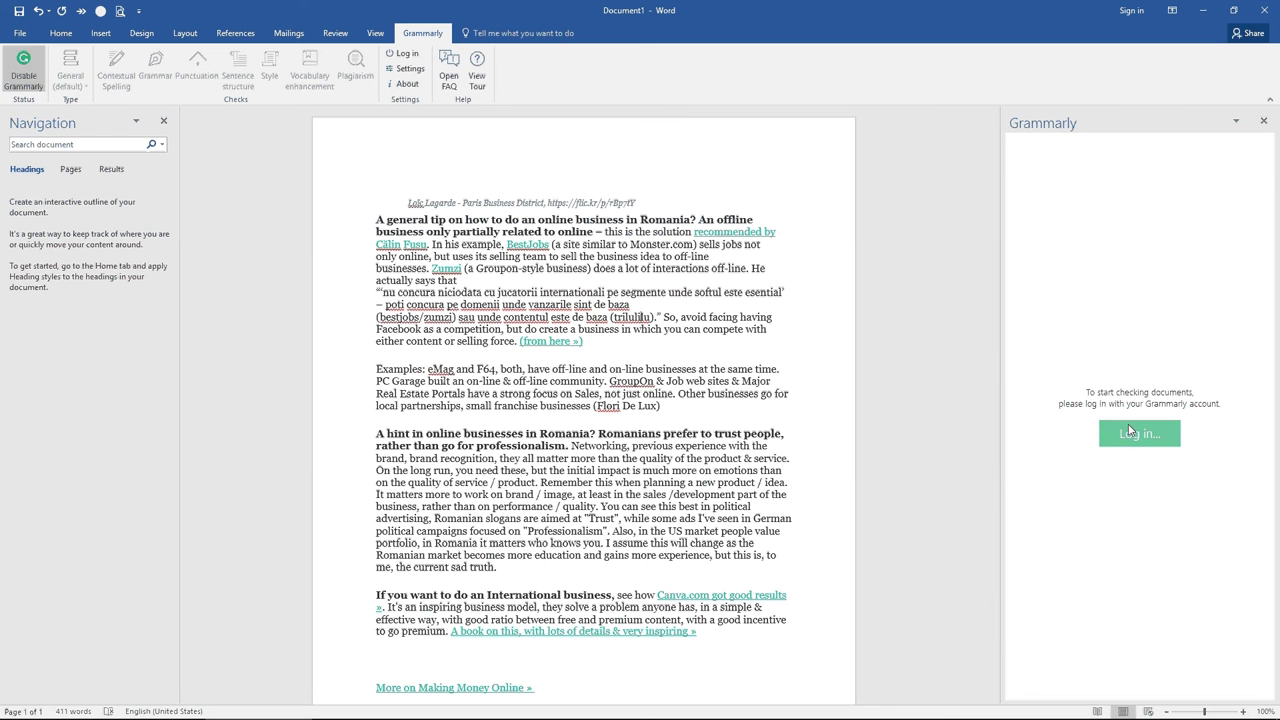
Log in to the Grammarly add-in with the account email and the pasted password.
click(1139, 433)
click(629, 343)
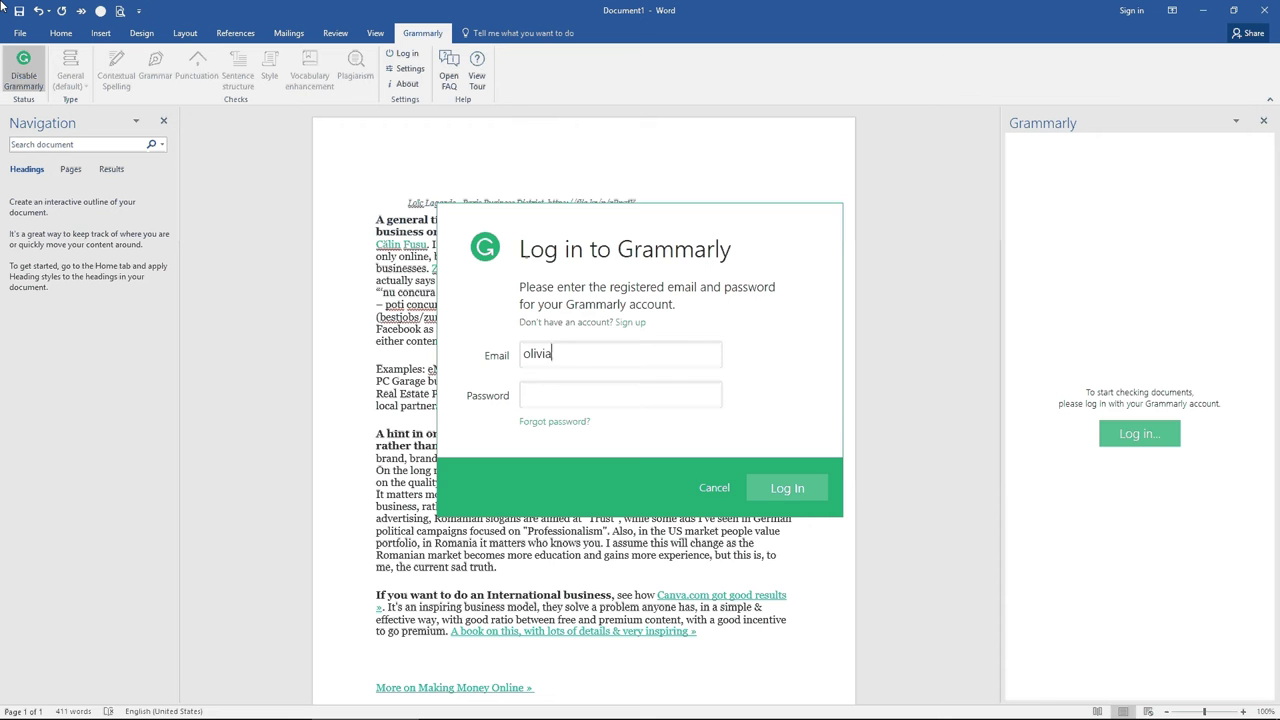
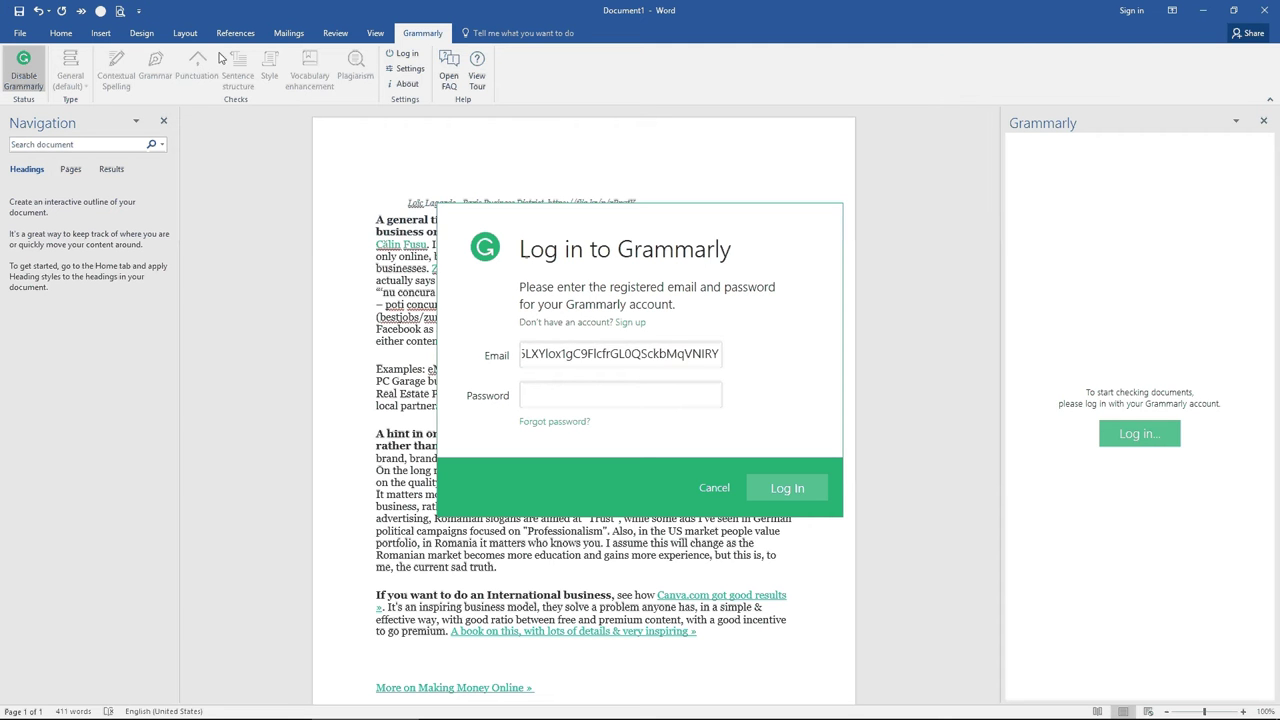
click(552, 398)
key(ctrl+v)
click(785, 490)
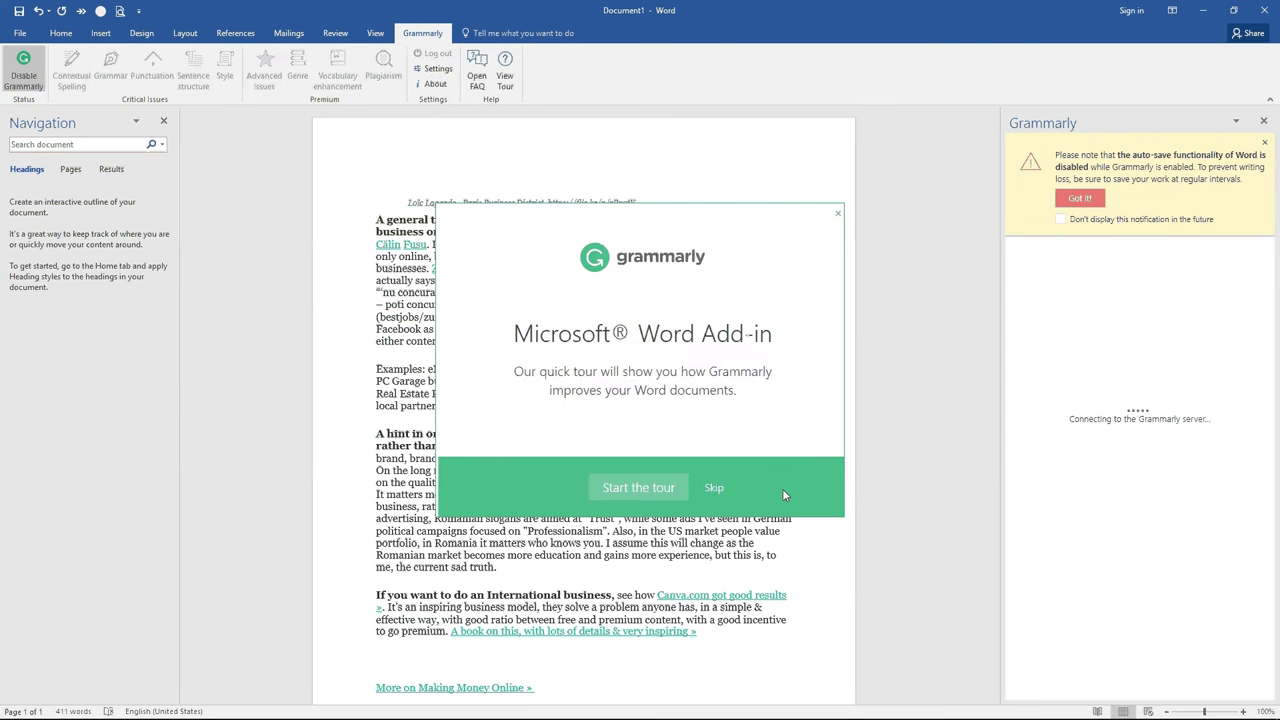
Skip the tour and expand Grammarly's cards for concura, GroupOn, web sites and Fusu.
click(710, 489)
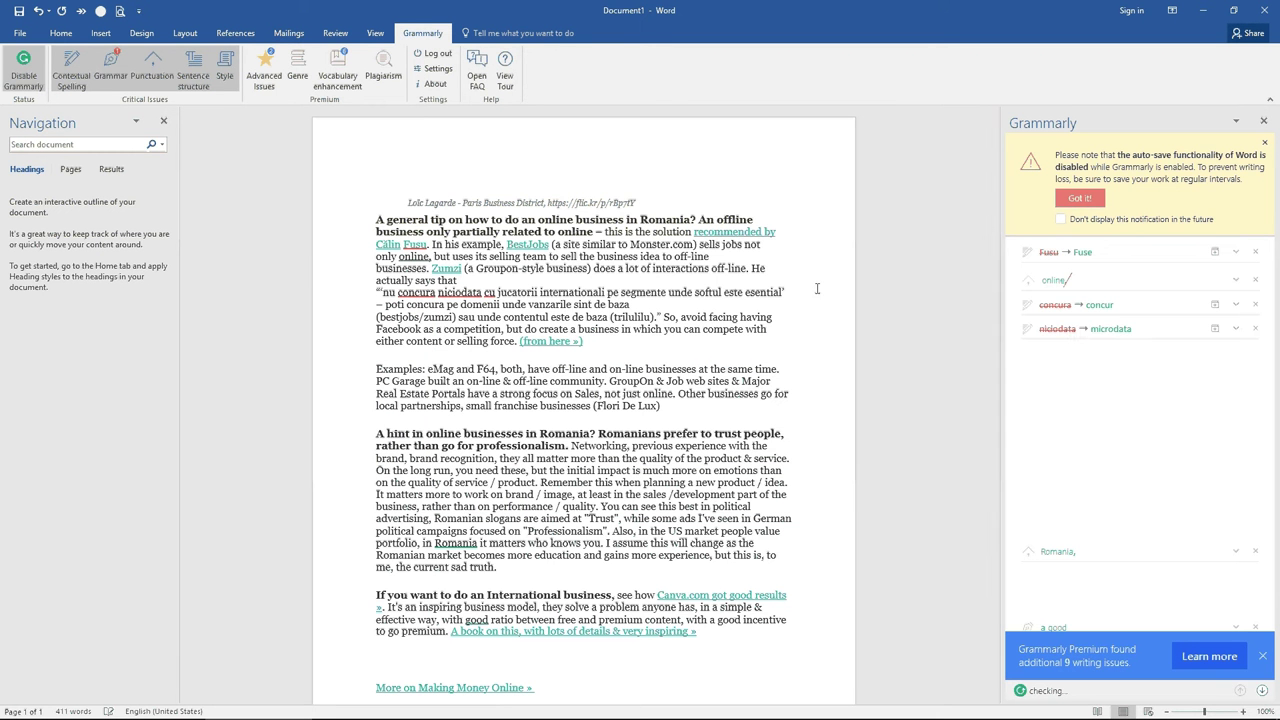
click(430, 292)
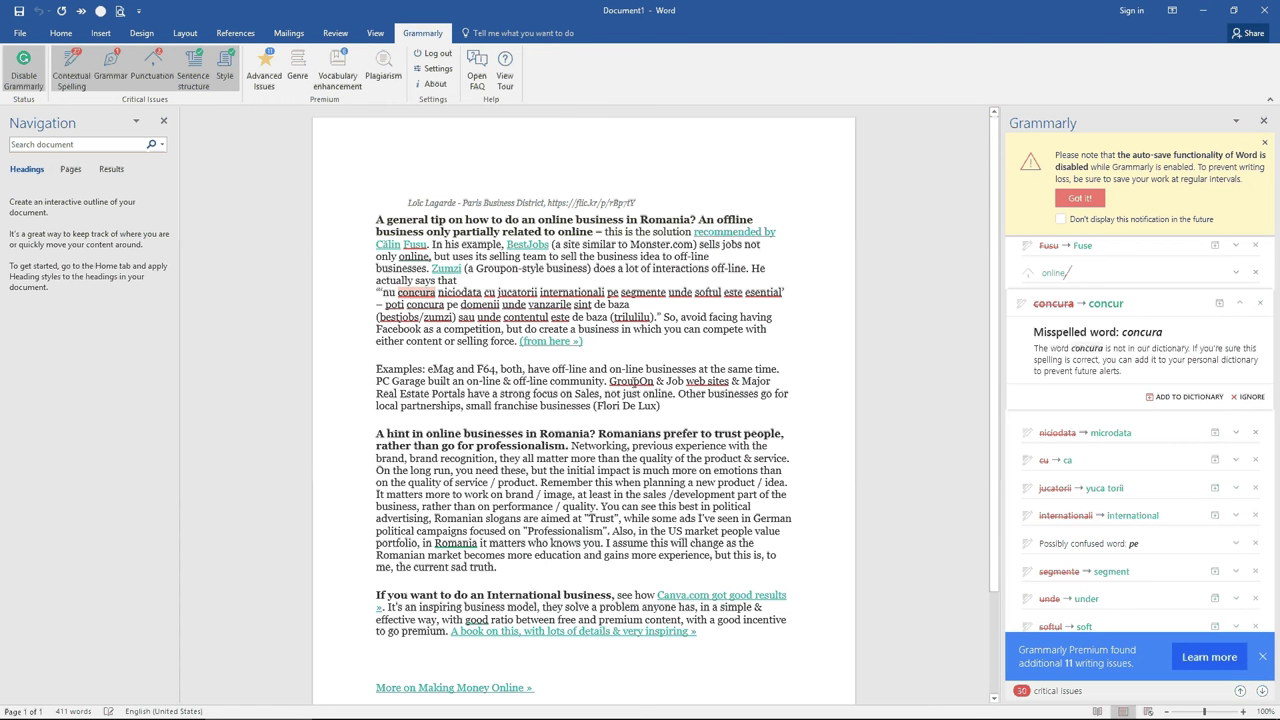
click(633, 381)
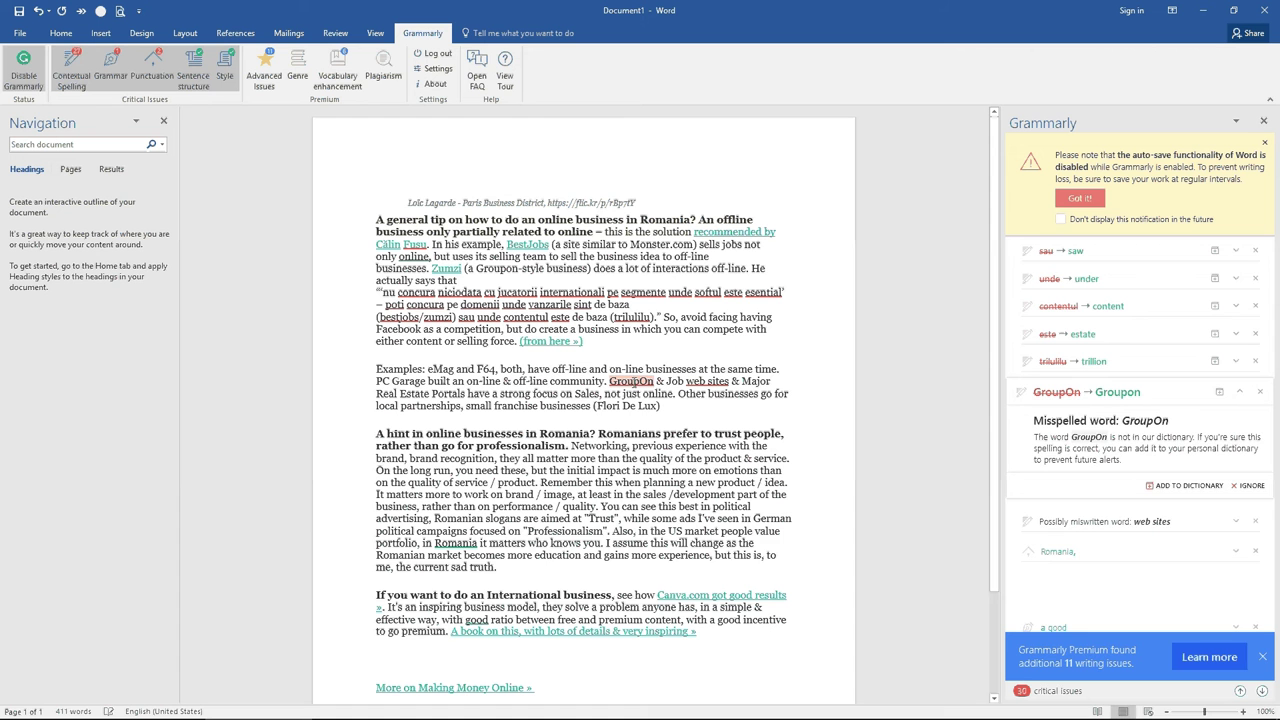
click(700, 381)
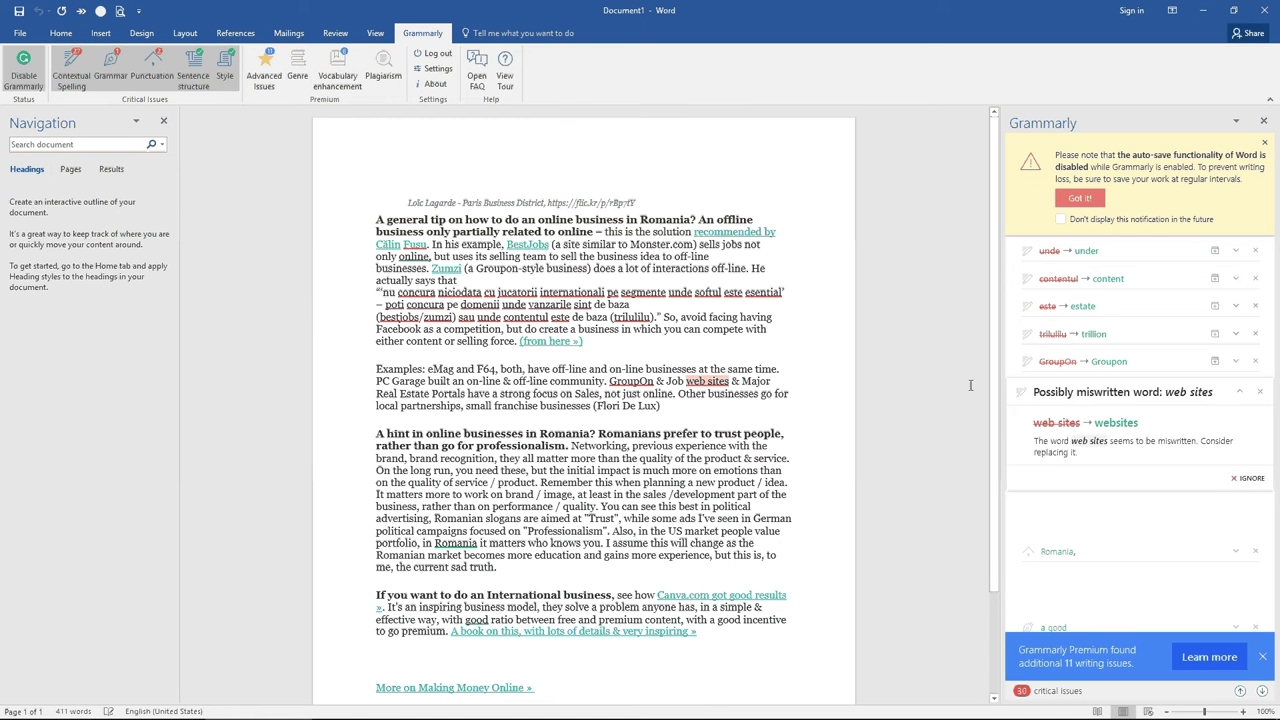
click(416, 244)
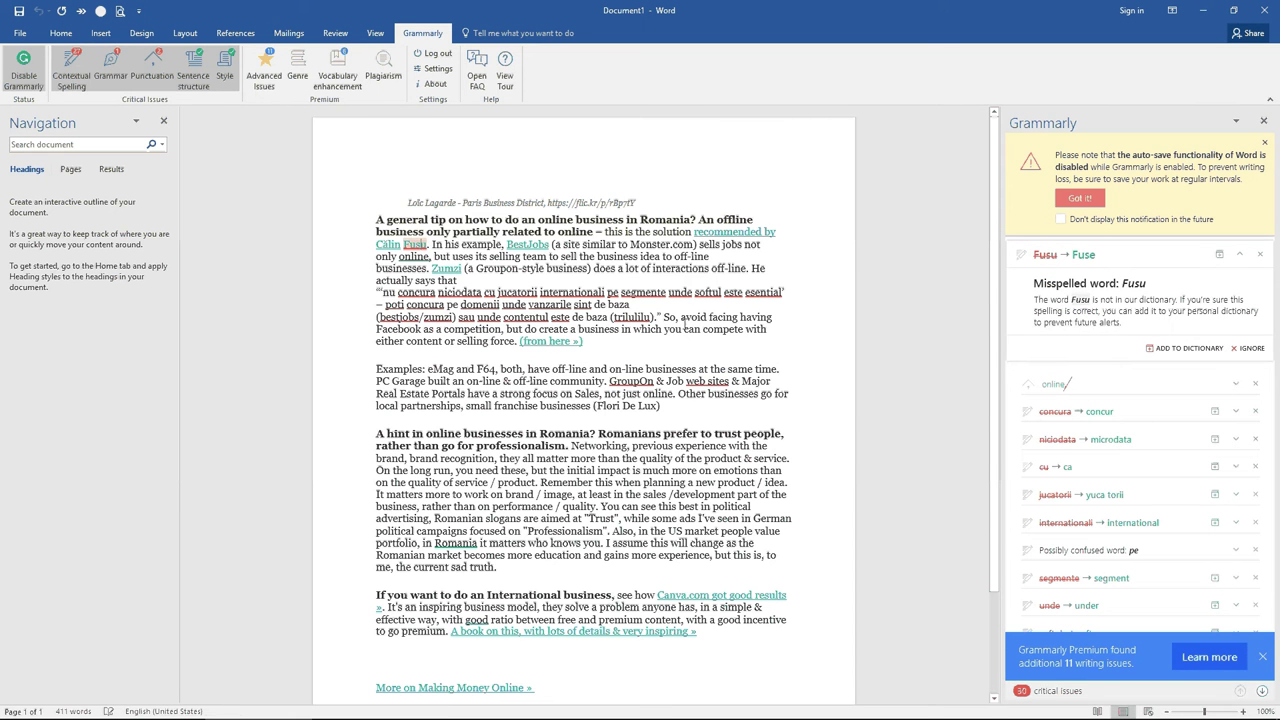
Accept Grammarly's fixes changing concura to concur and segmente to segment.
click(1103, 418)
click(1062, 578)
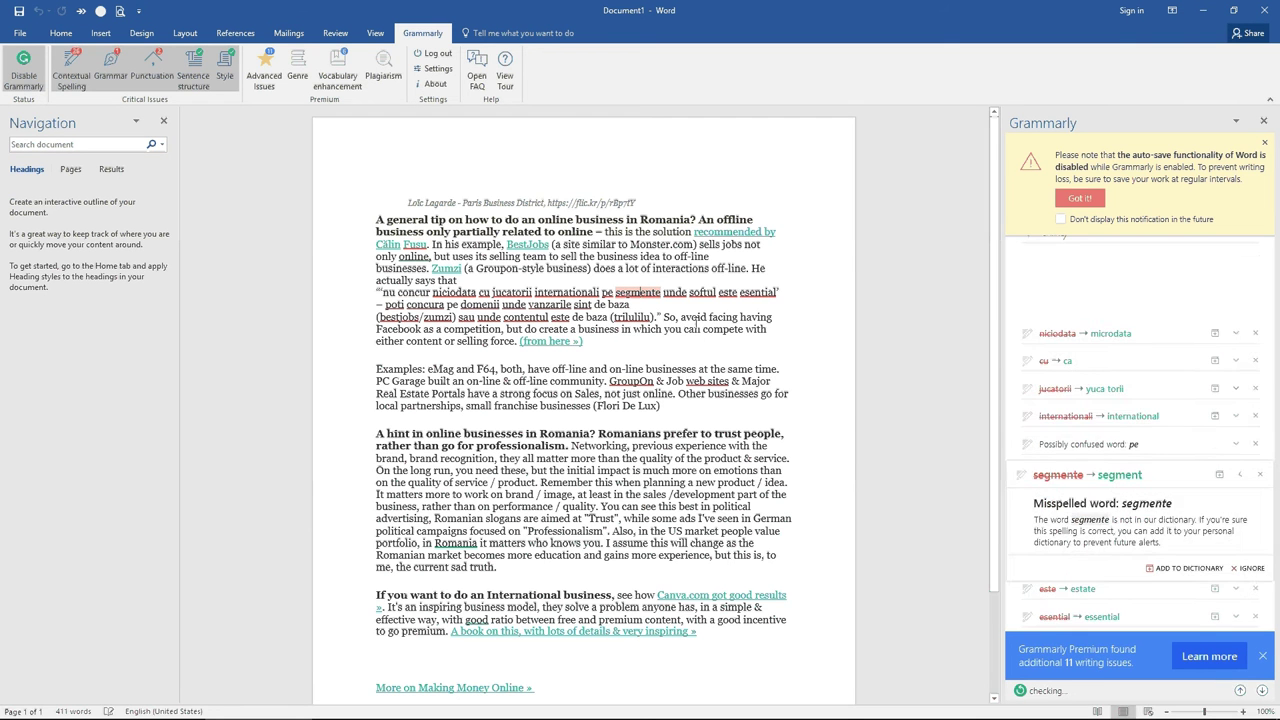
click(1086, 310)
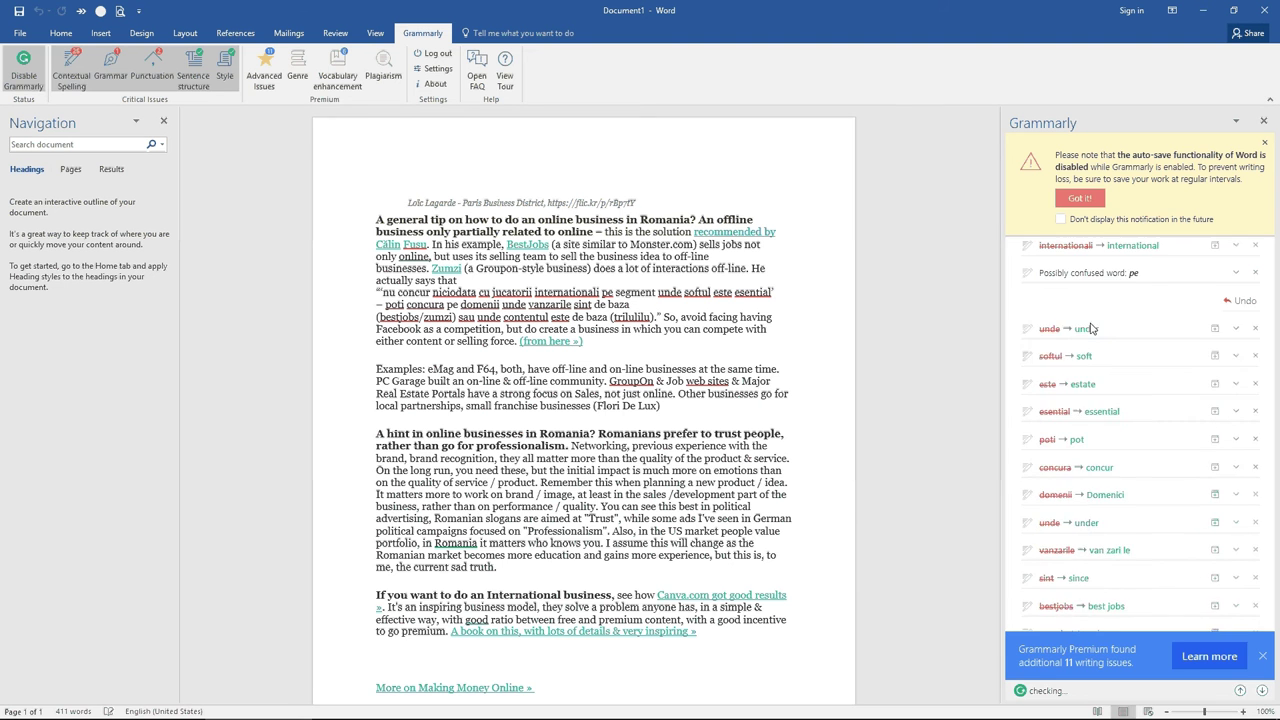
scroll(642, 326, down, 1)
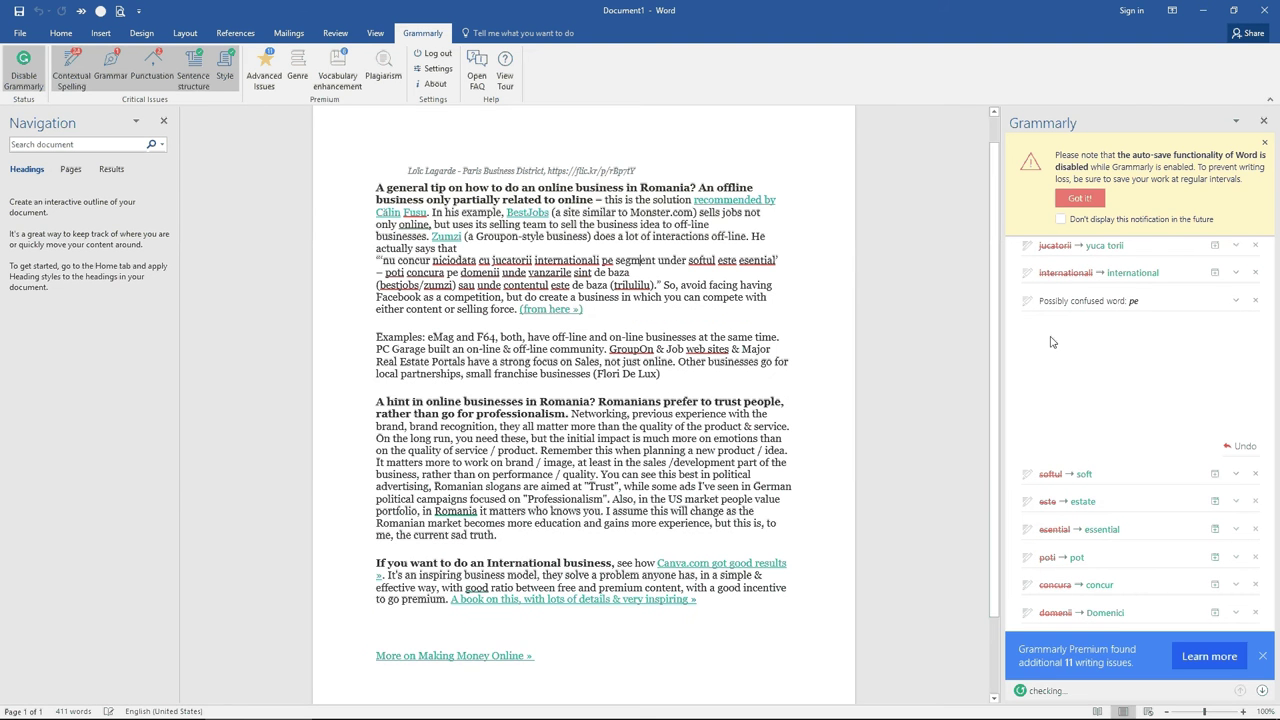
scroll(642, 326, up, 1)
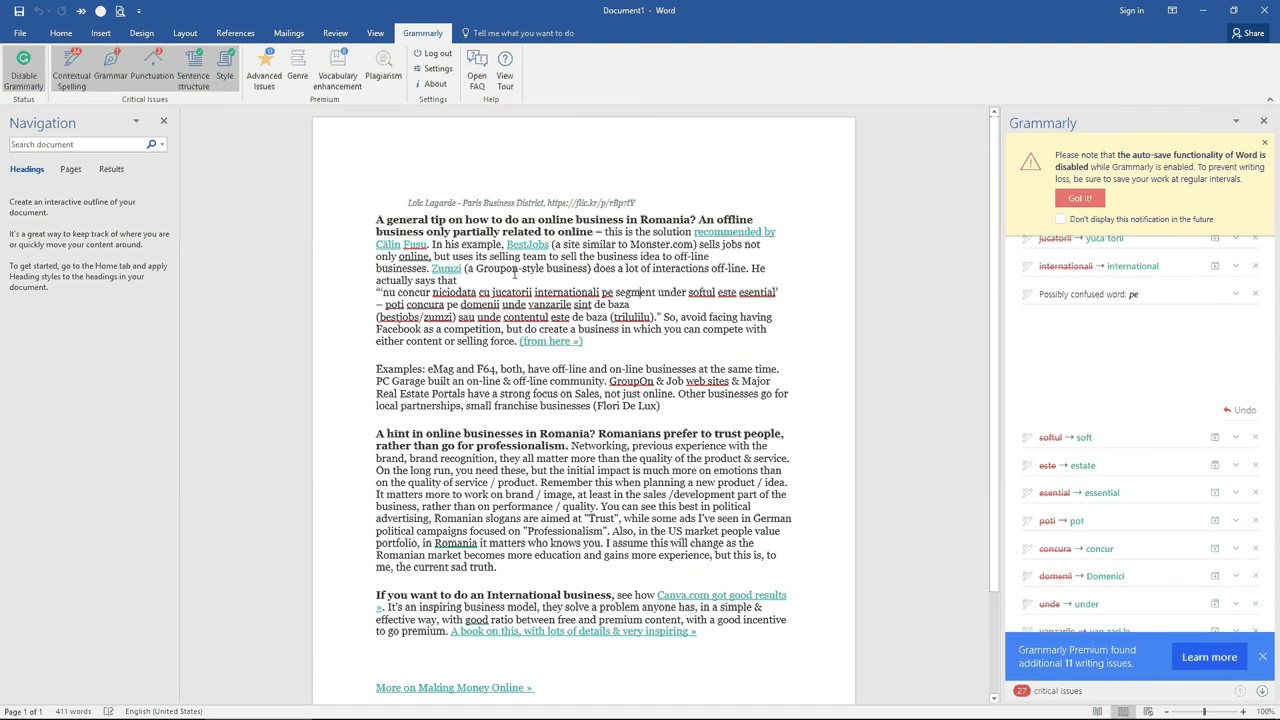
Close Document1 without saving and quit Word.
key(alt+F4)
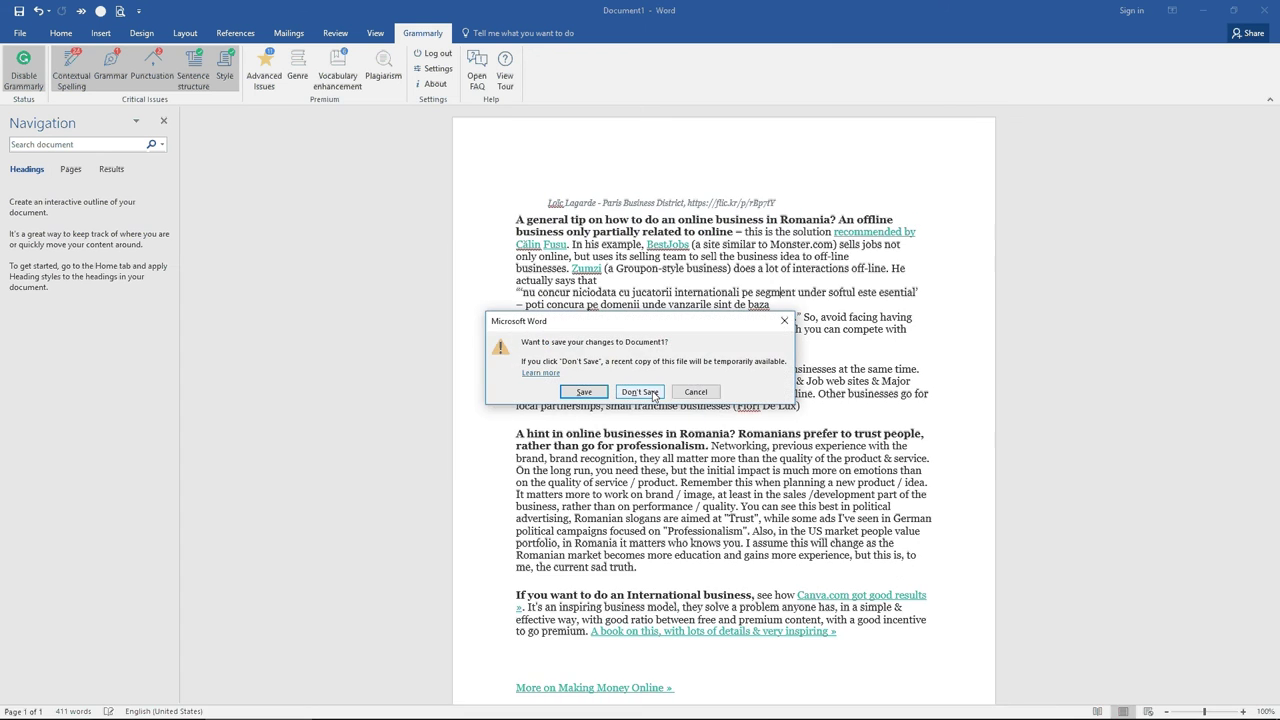
click(640, 392)
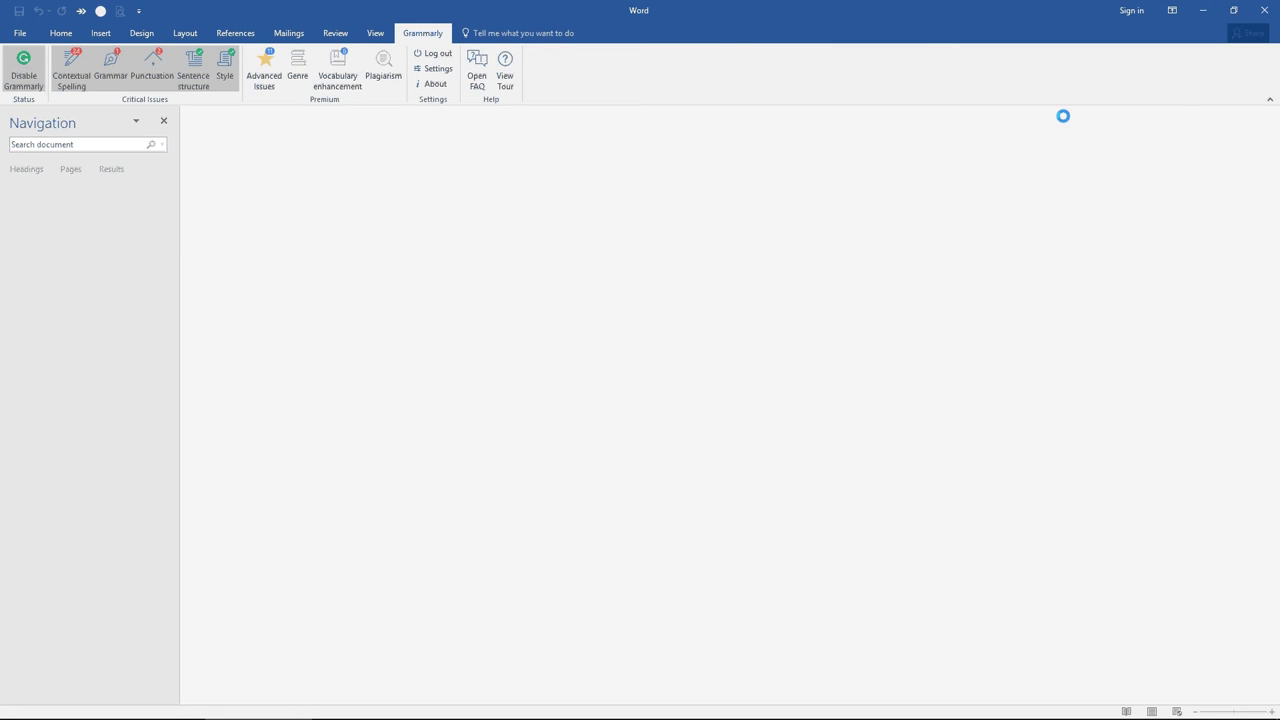
click(1264, 10)
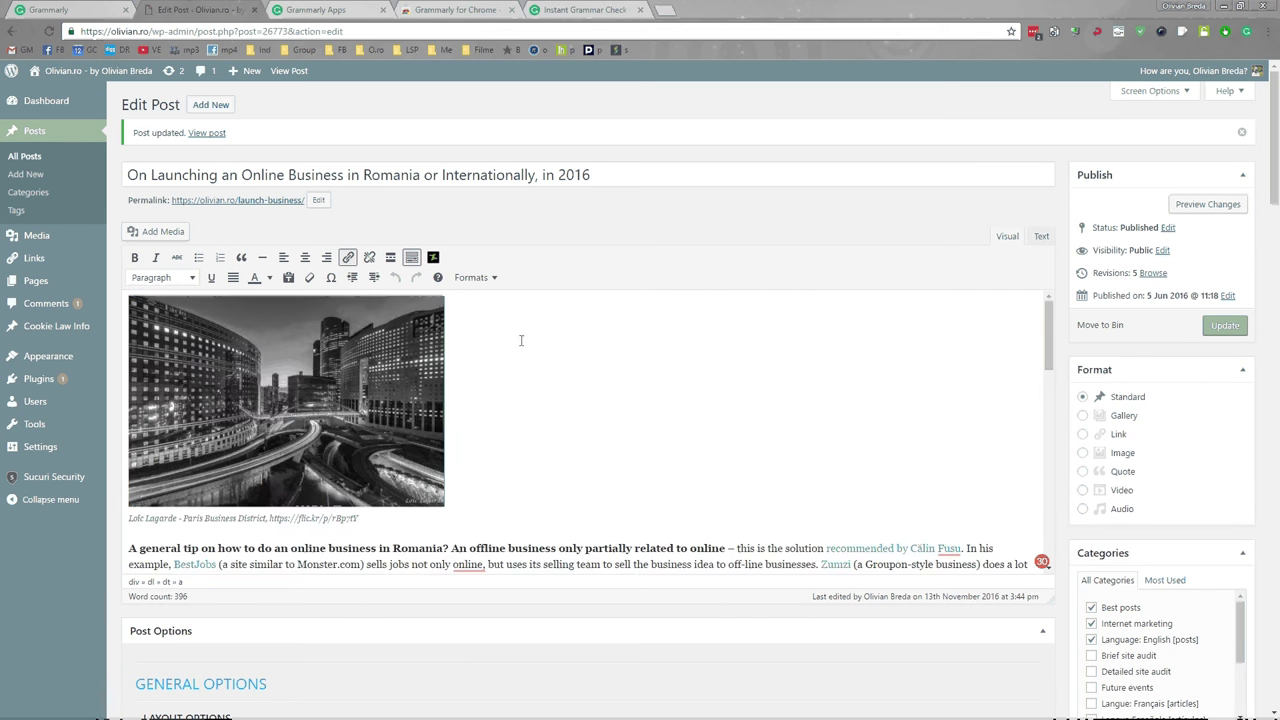
Open the WordPress post in Grammarly's full editor from a flagged comma.
scroll(521, 340, down, 2)
scroll(462, 362, down, 1)
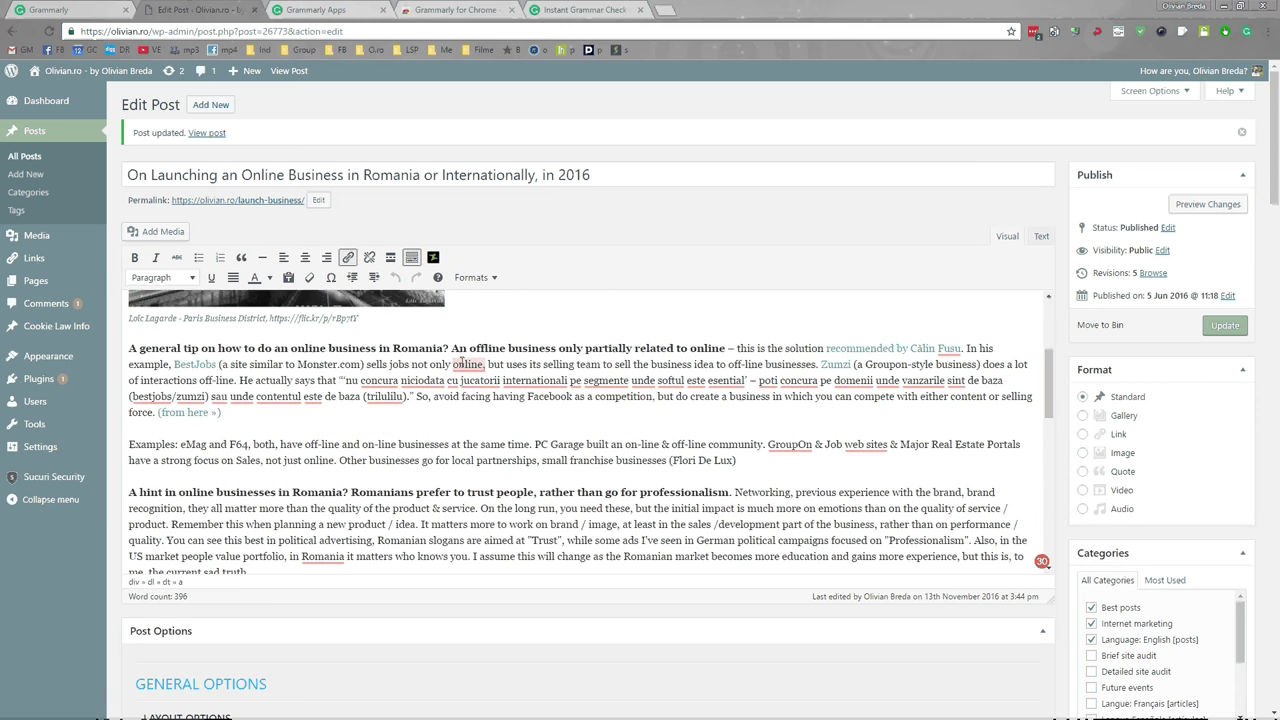
click(465, 363)
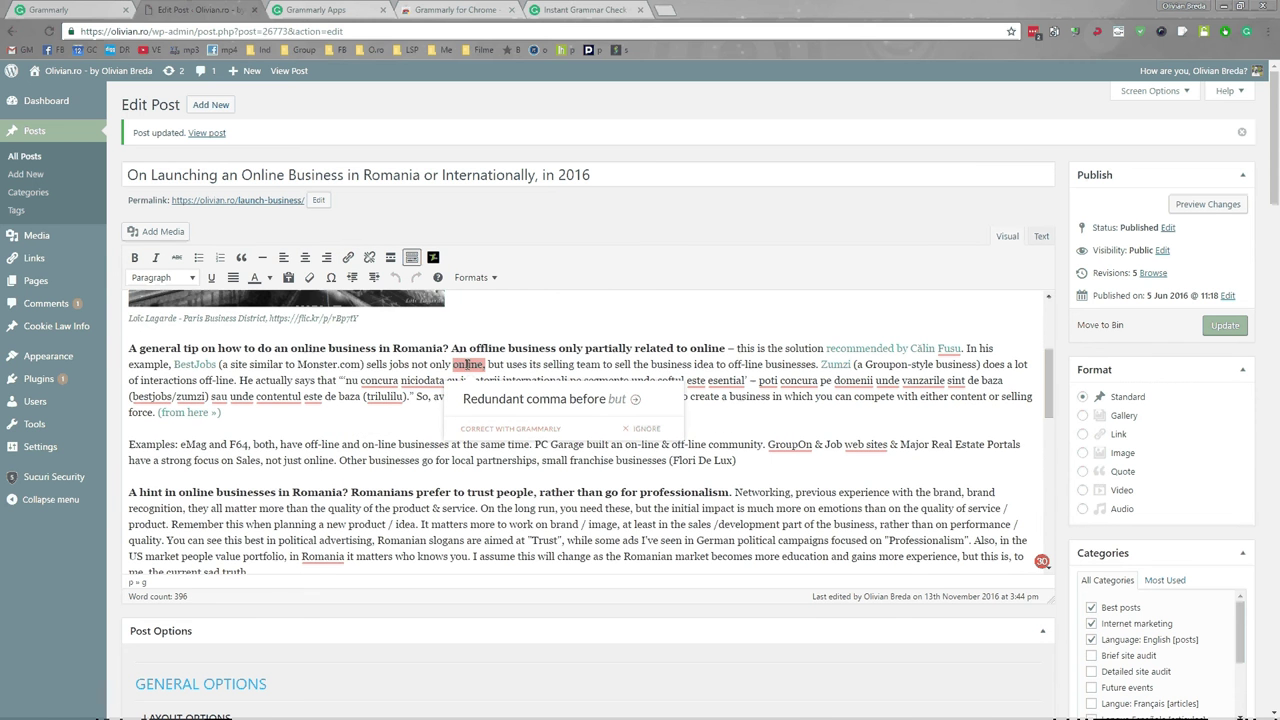
click(512, 427)
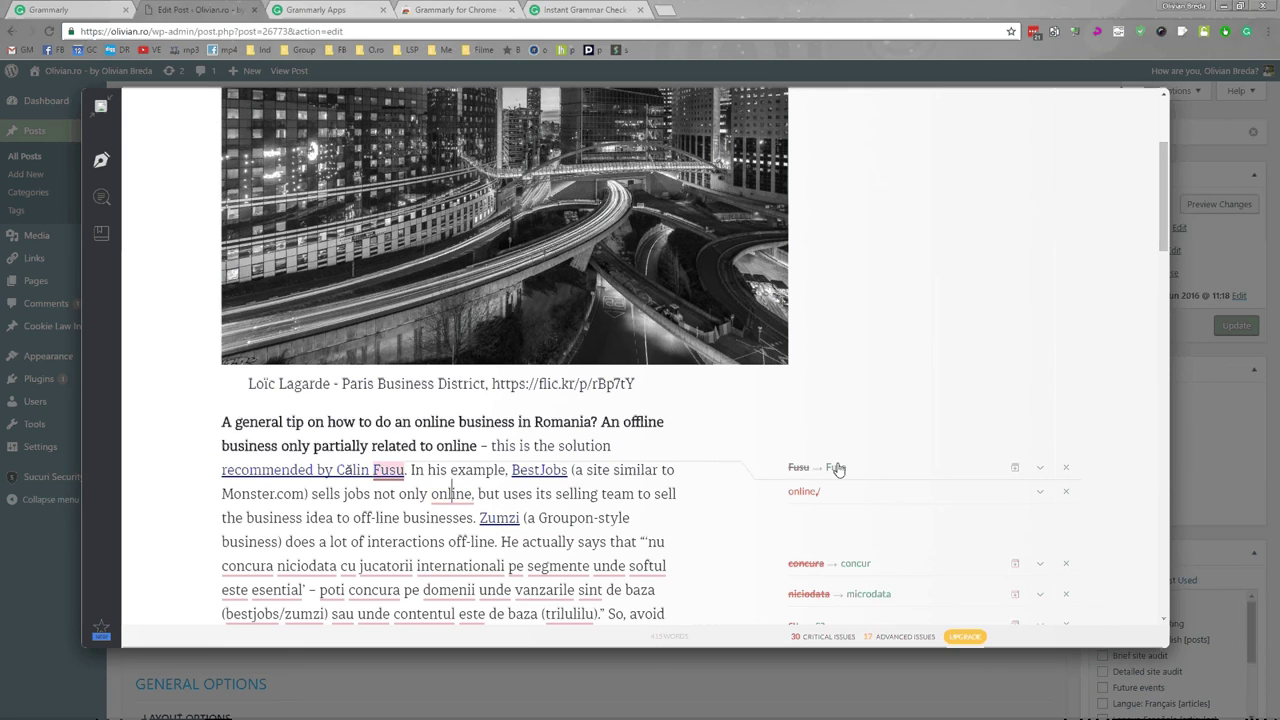
Apply Fusu→Fuse, concura→concur, niciodata→microdata, jucatorii→yuca torii and cu→ca, then close Grammarly.
click(836, 468)
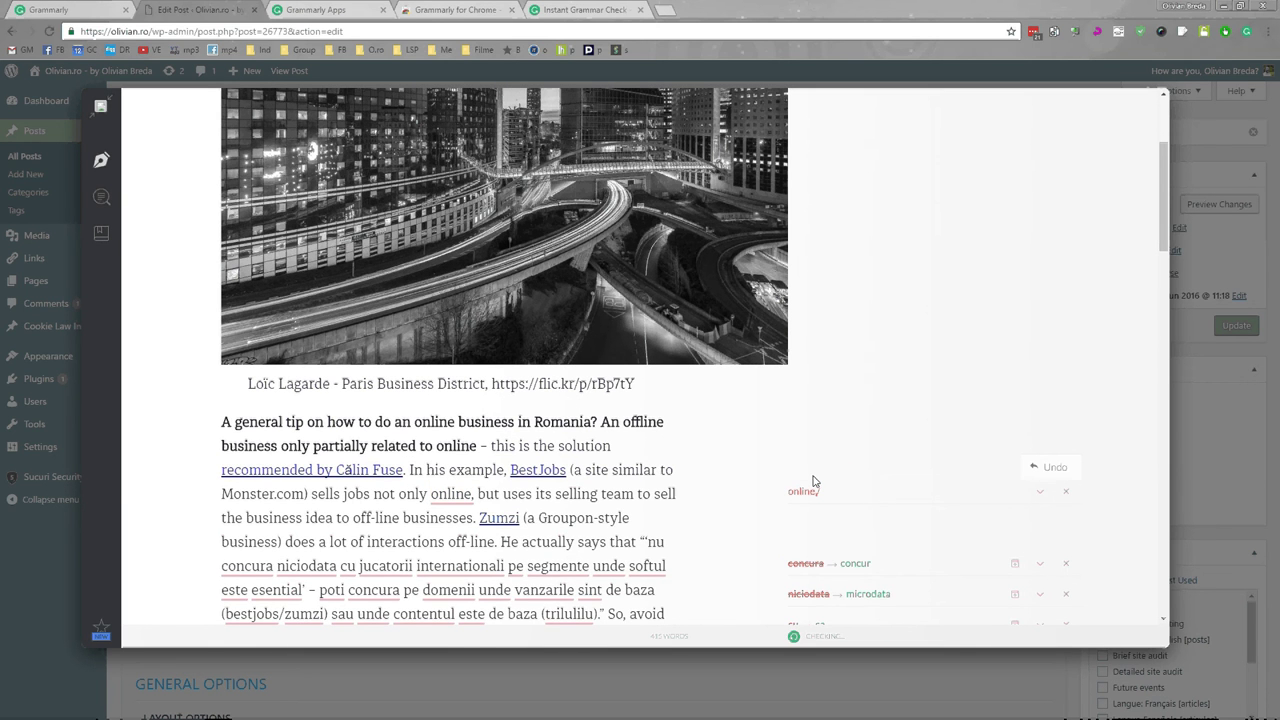
click(832, 563)
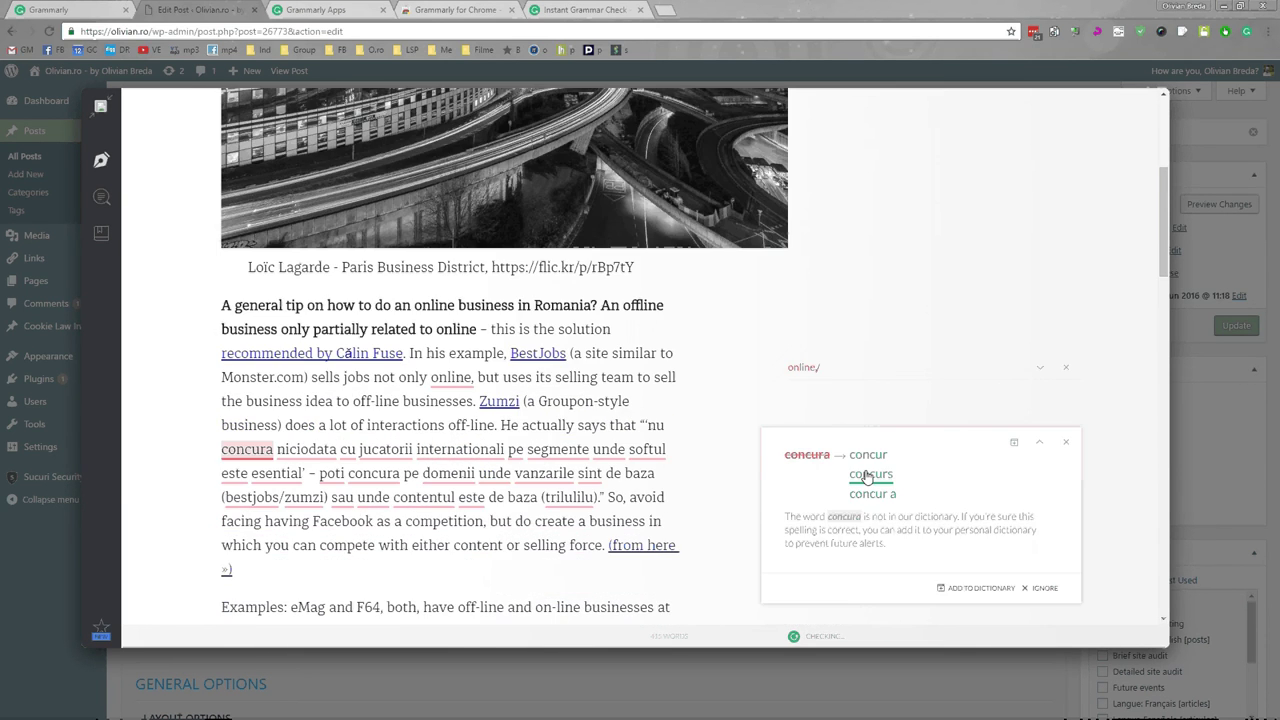
click(866, 474)
click(861, 478)
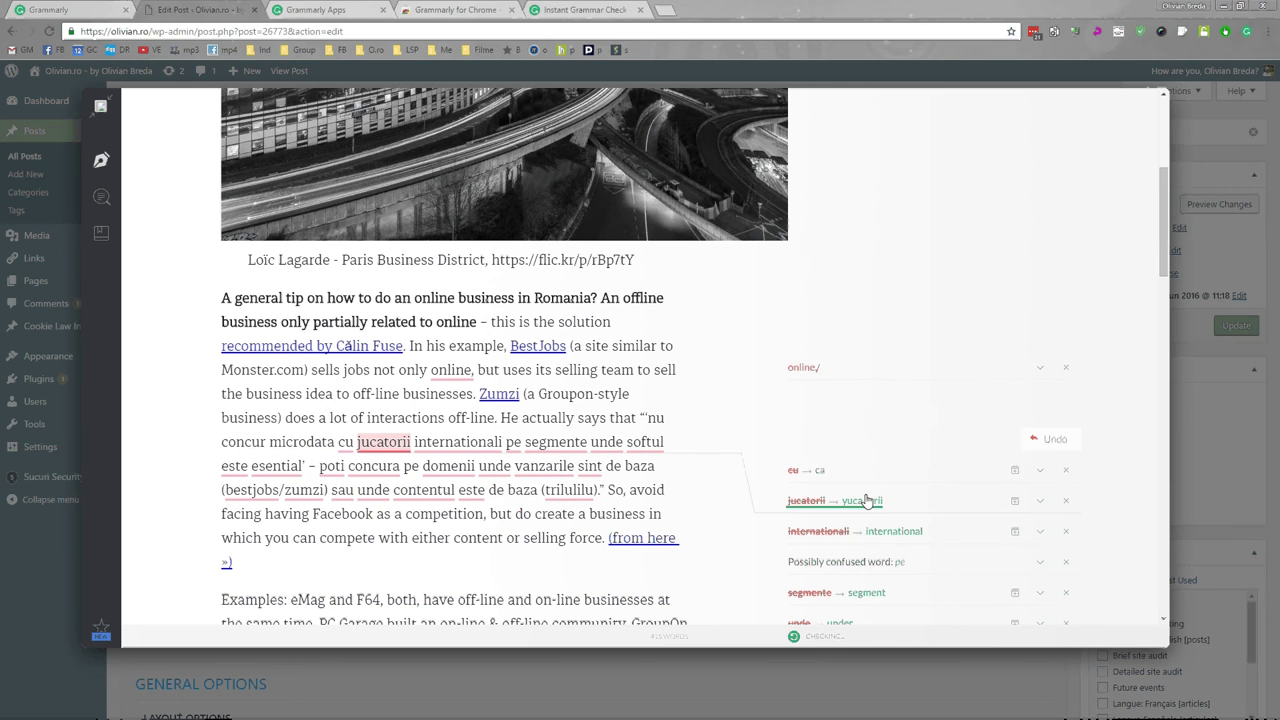
click(866, 500)
click(819, 440)
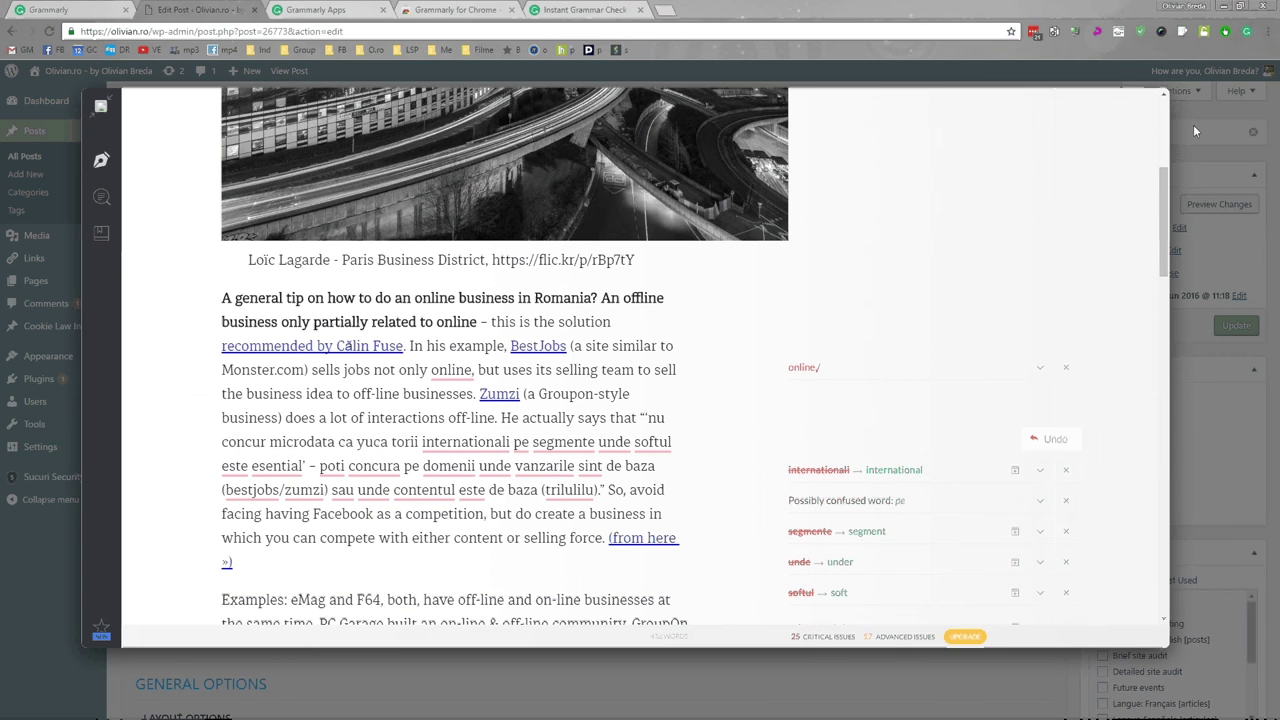
click(1194, 131)
Open and reload My Grammarly's documents list from the Apps page.
click(390, 14)
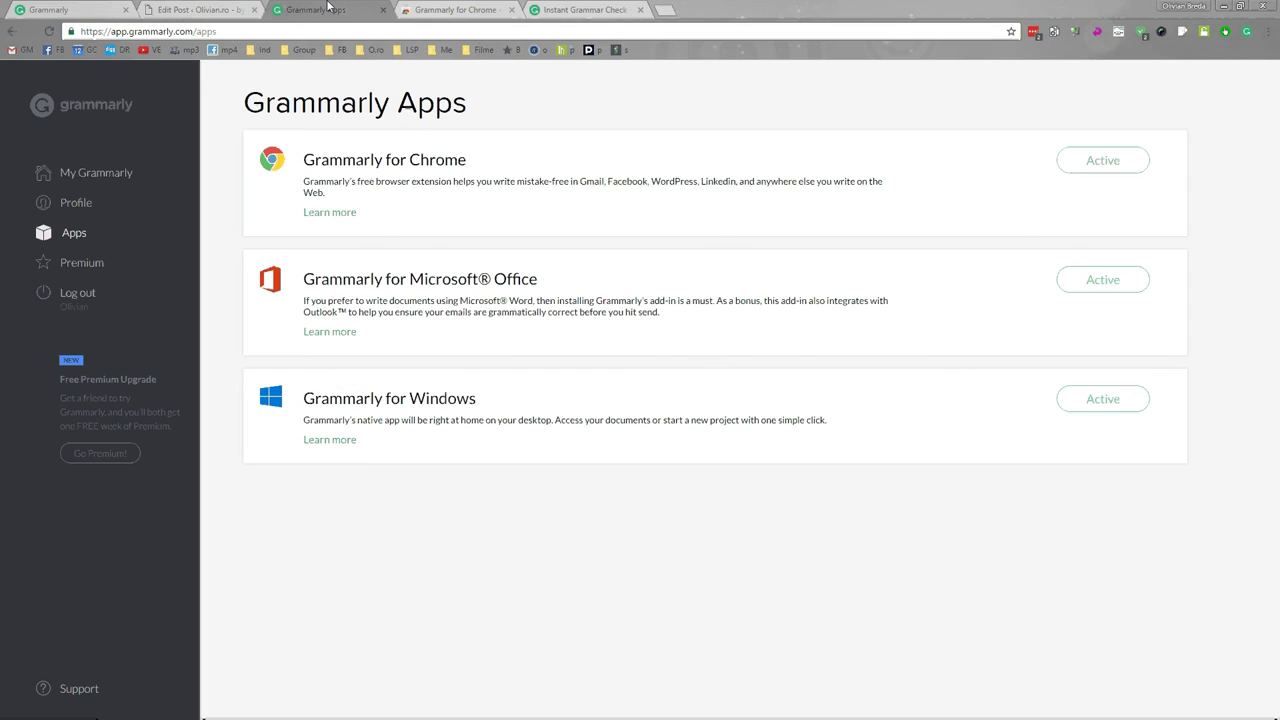
click(96, 172)
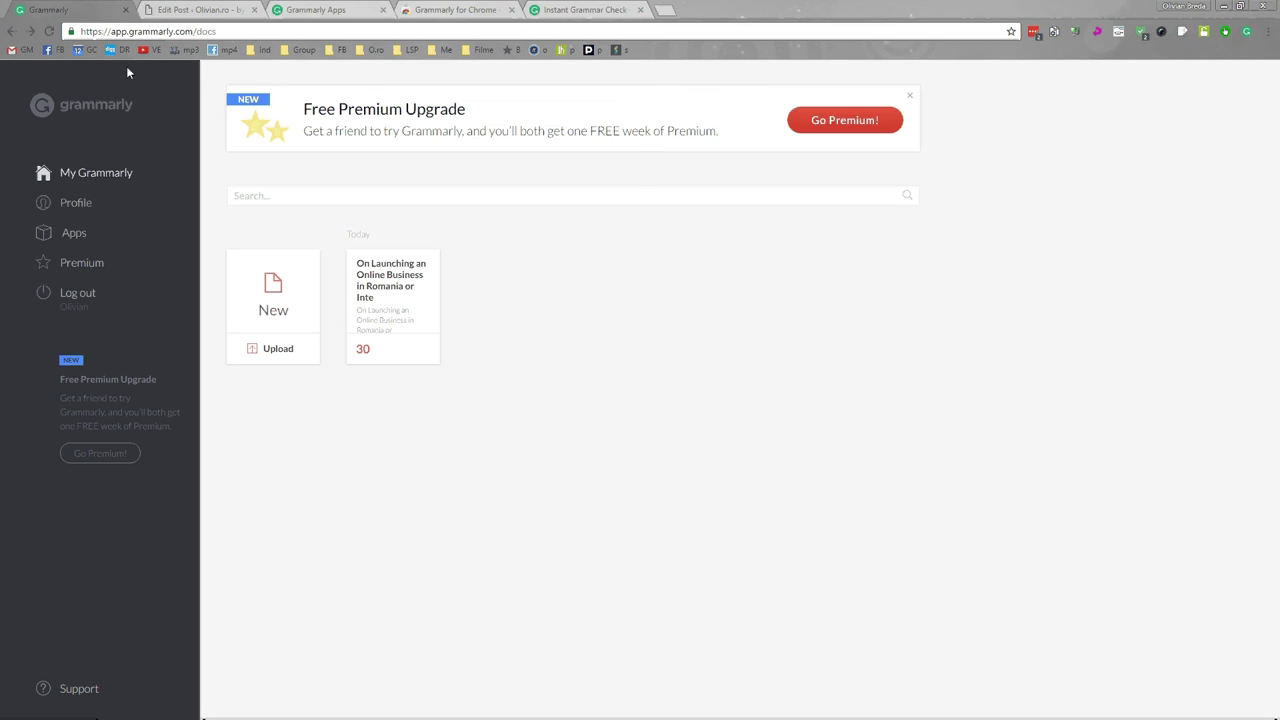
click(112, 173)
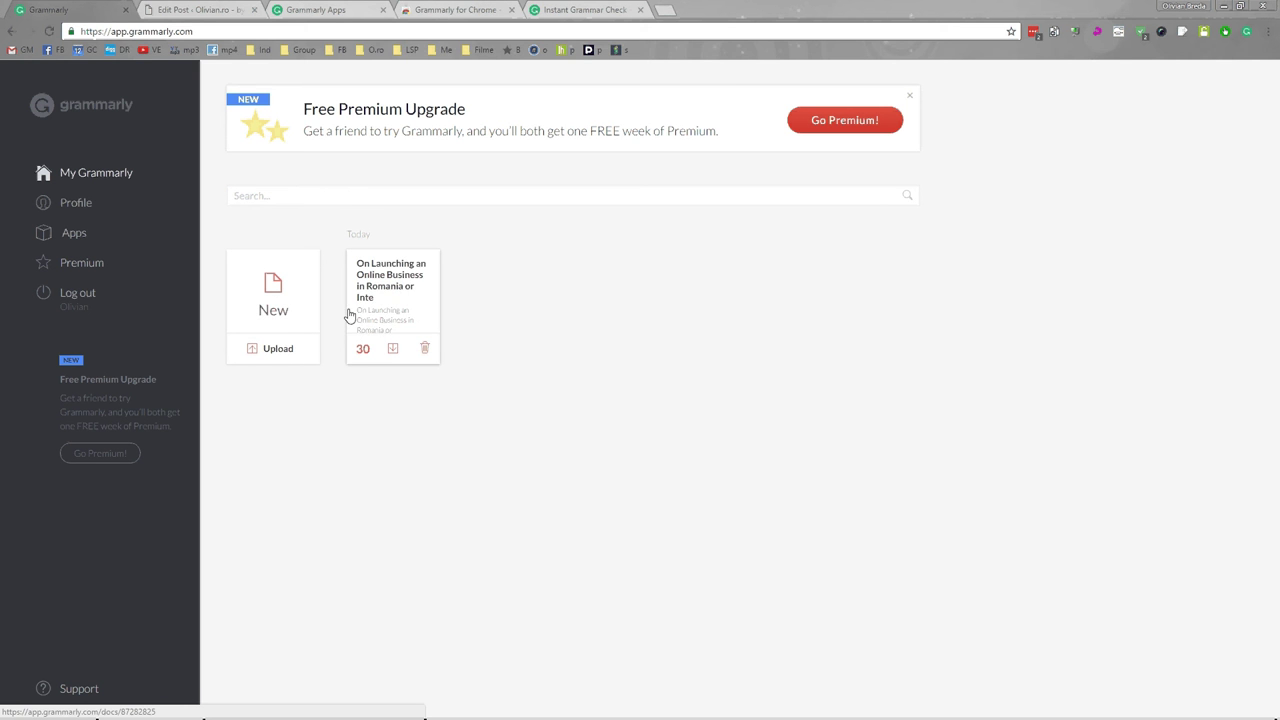
Open 'On Launching an Online Business' in Grammarly's editor and review its 30 critical and 17 advanced issues.
click(430, 312)
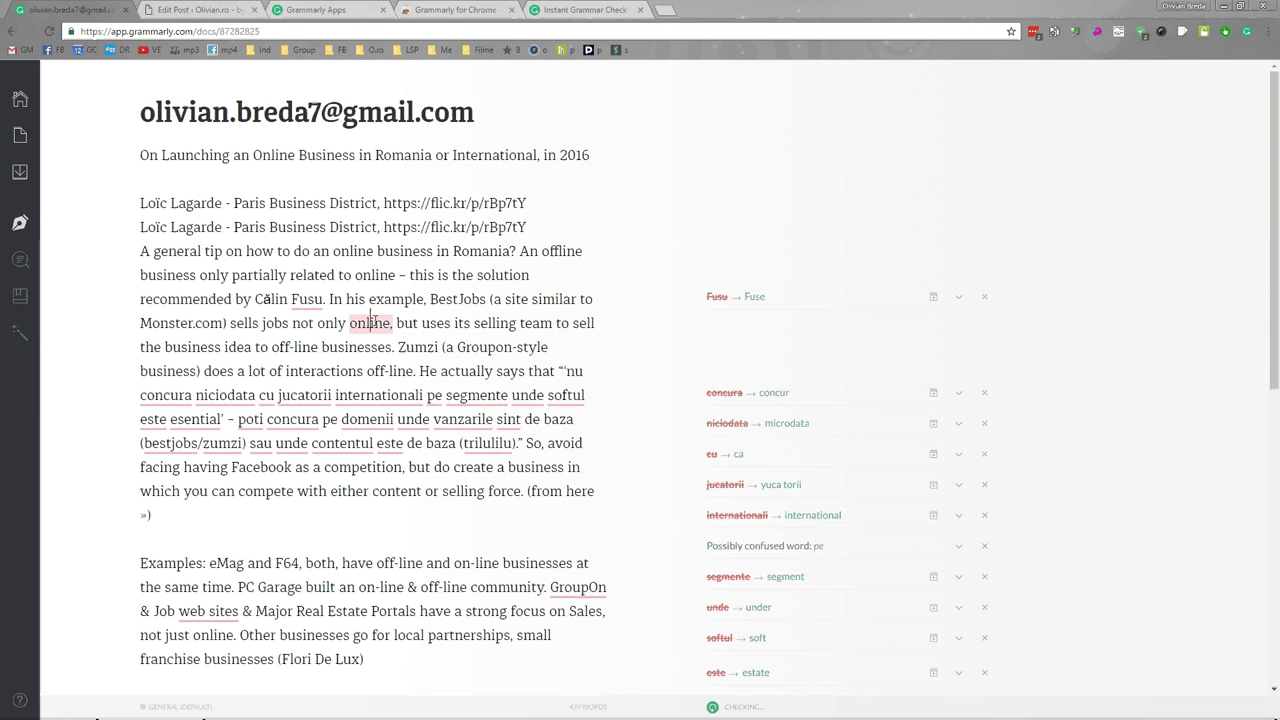
scroll(519, 289, down, 2)
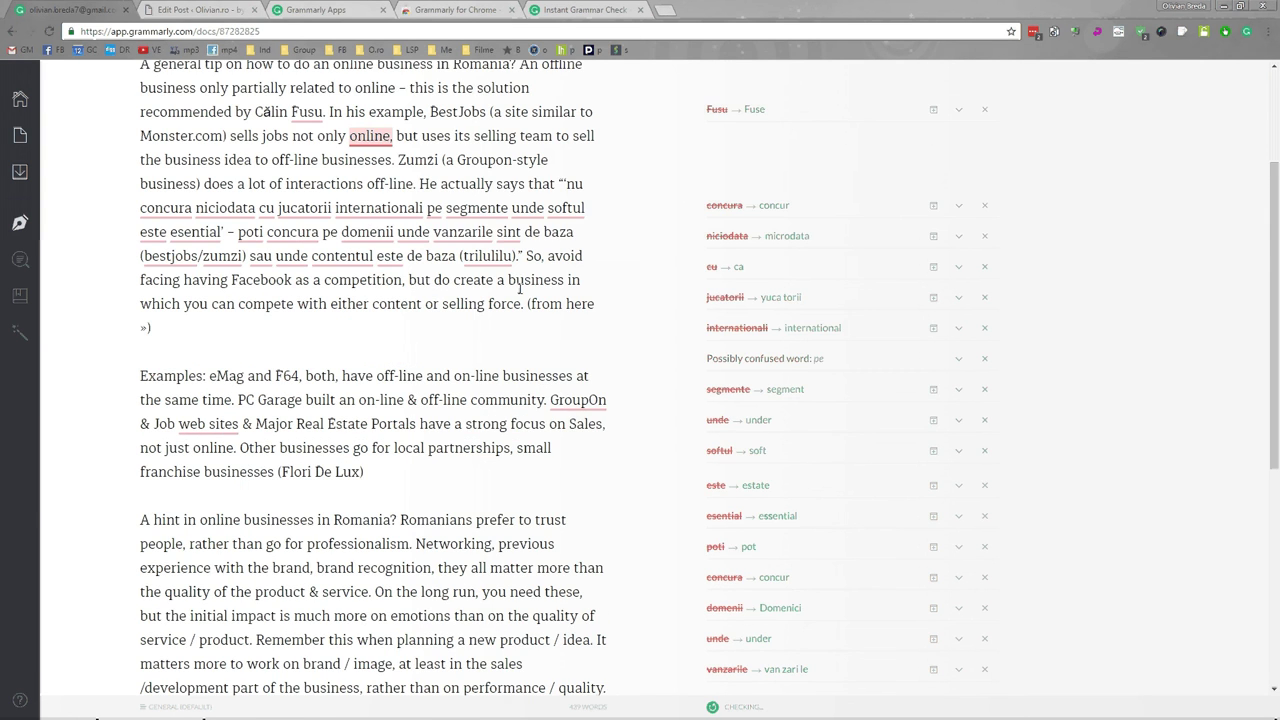
scroll(519, 289, down, 3)
scroll(519, 289, up, 5)
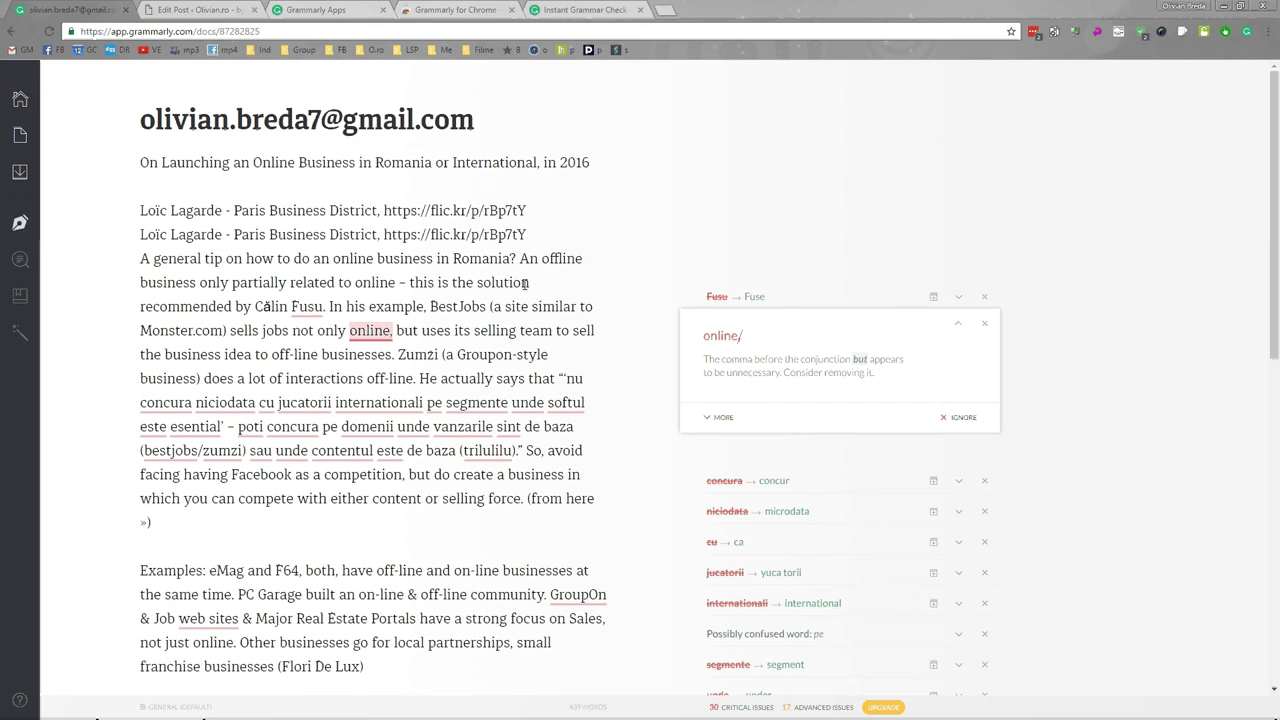